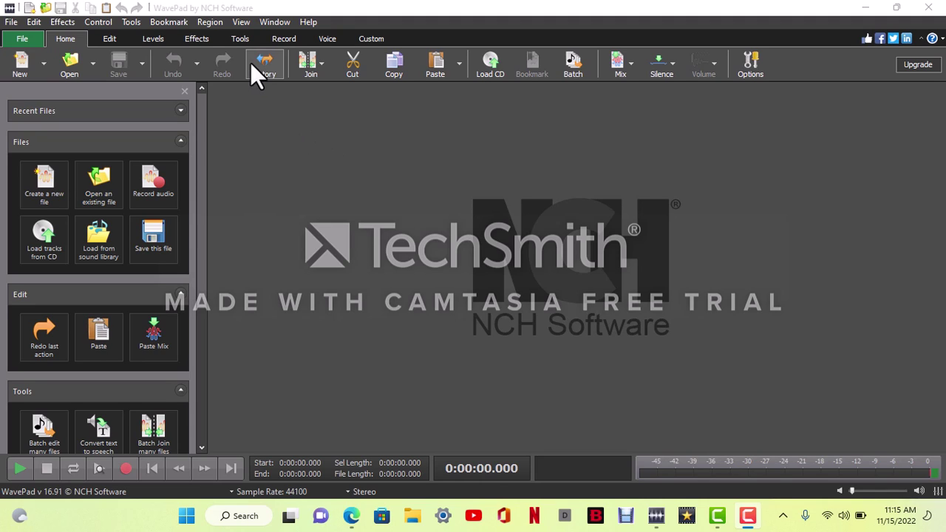
Review the recording device, input and recording settings in the record options, then close the dialog
{"action": "left_click", "coordinate": [278, 41]}
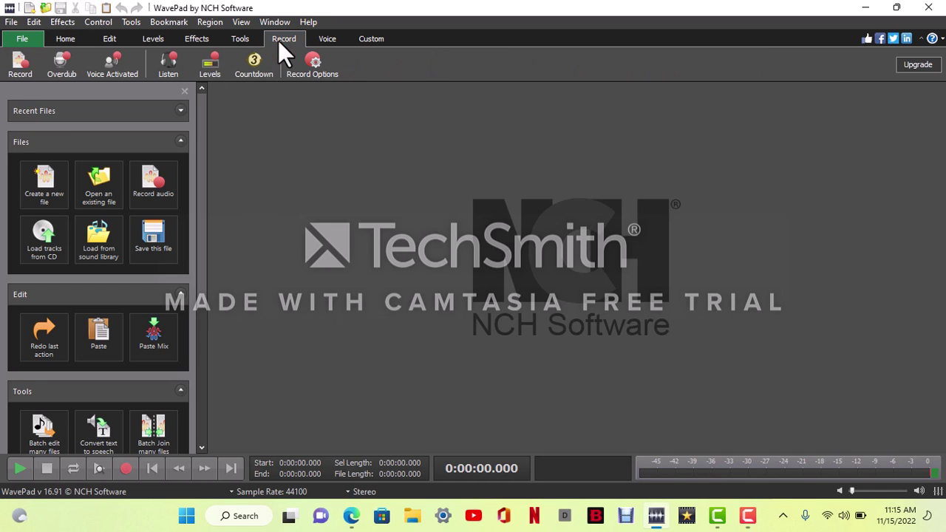
{"action": "left_click", "coordinate": [307, 66]}
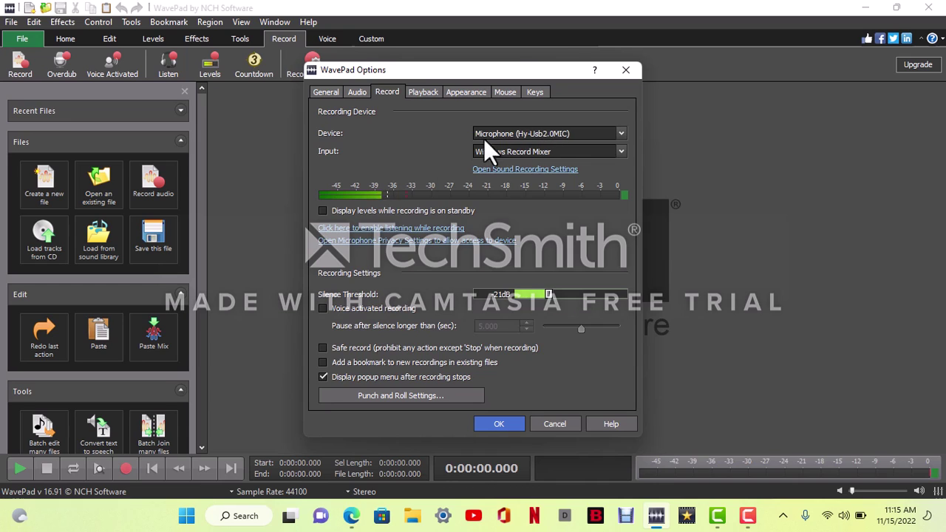
{"action": "left_click", "coordinate": [484, 425]}
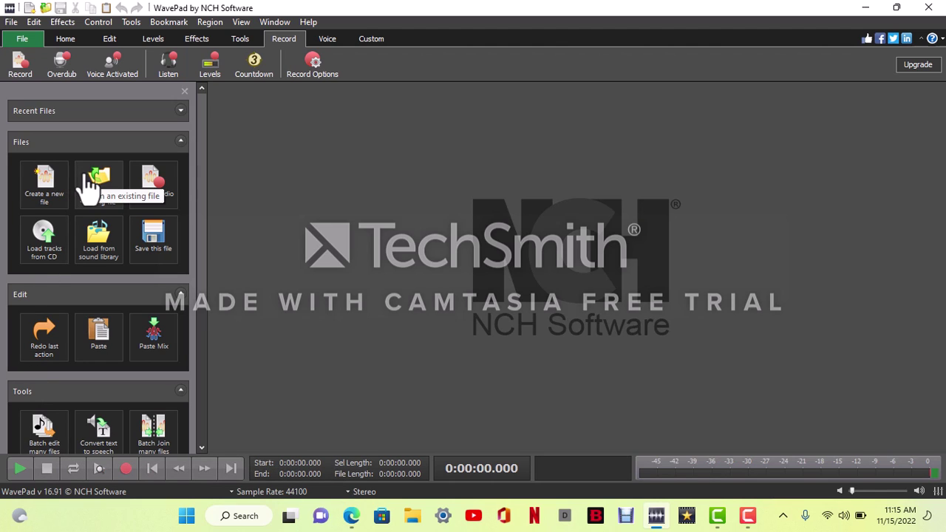
Open the audio file "01 Highway To Hell" from the Downloads folder
{"action": "left_click", "coordinate": [61, 35]}
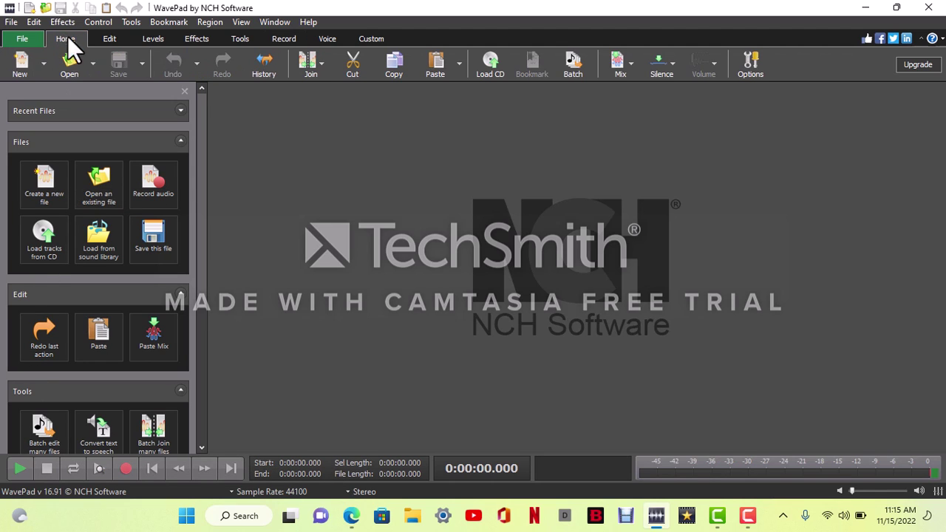
{"action": "left_click", "coordinate": [69, 57]}
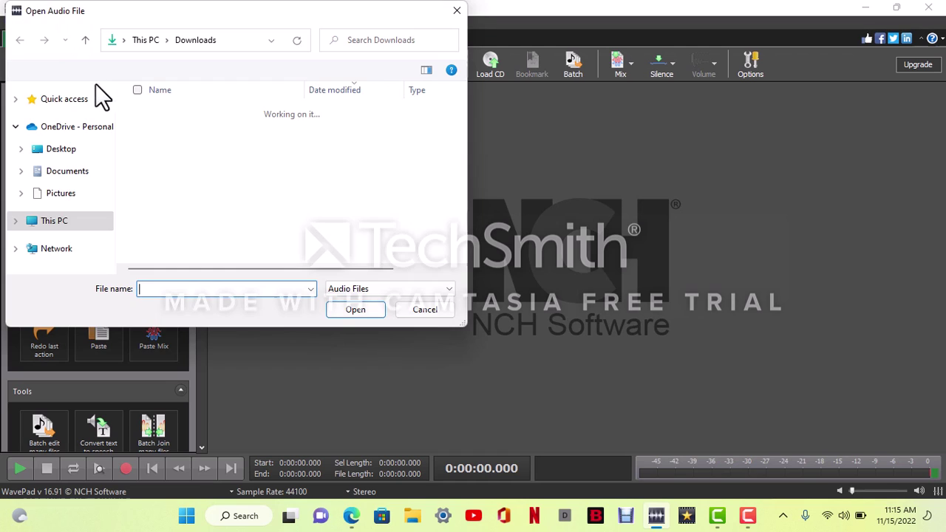
{"action": "left_click", "coordinate": [193, 135]}
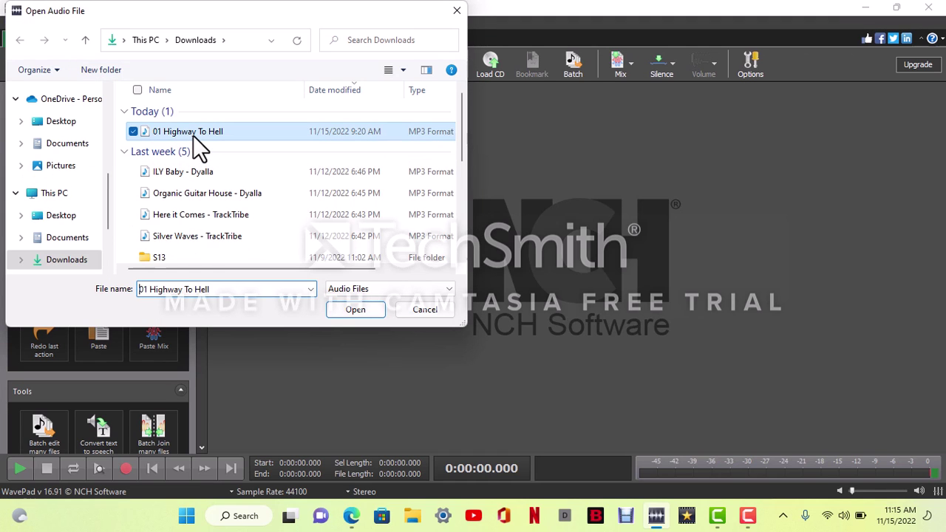
{"action": "double_click", "coordinate": [193, 135]}
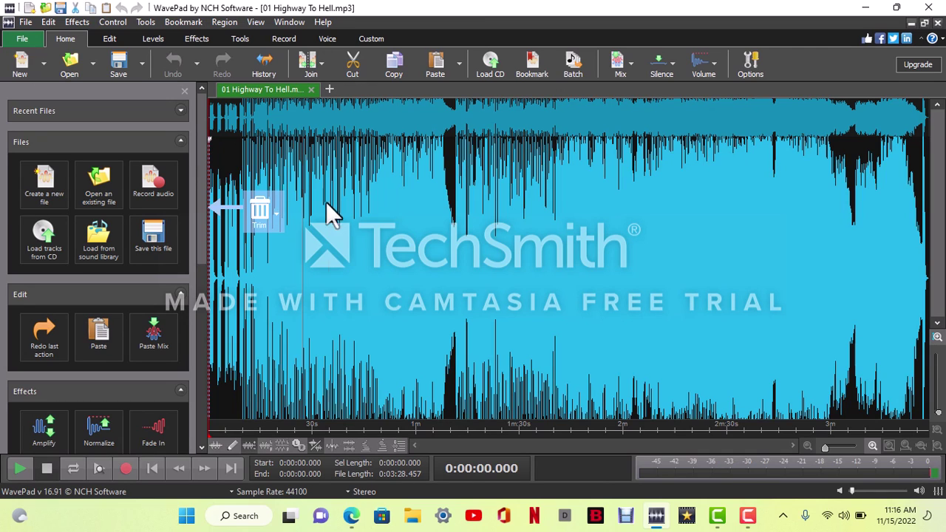
Select the waveform section from about 0:38 to 1:09, then clear the selection and return the cursor to the start
{"action": "left_click", "coordinate": [339, 215]}
{"action": "left_click", "coordinate": [340, 216]}
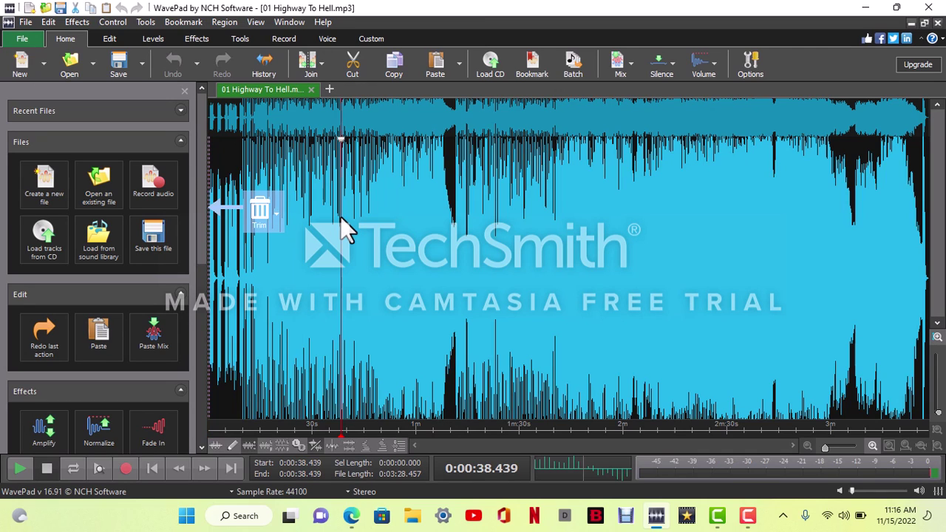
{"action": "left_click_drag", "start_coordinate": [340, 218], "coordinate": [447, 233]}
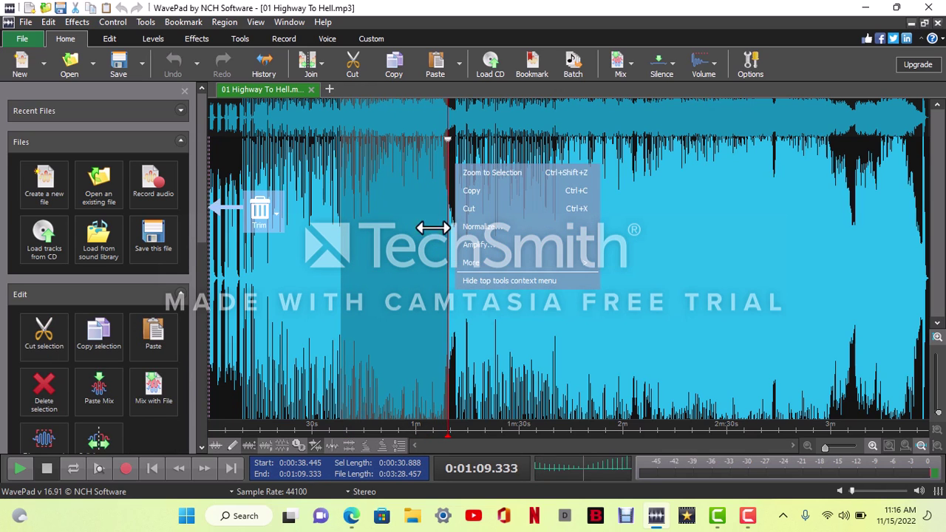
{"action": "left_click", "coordinate": [317, 264]}
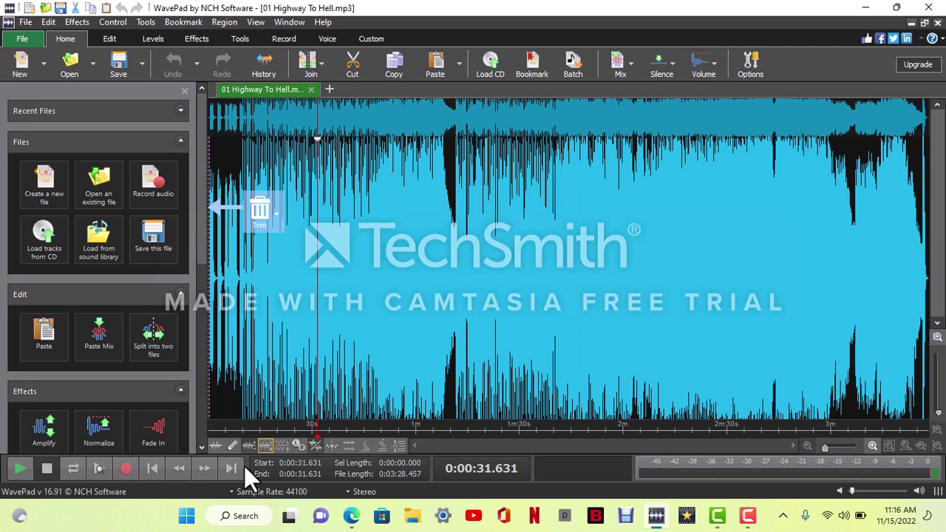
{"action": "left_click", "coordinate": [152, 465]}
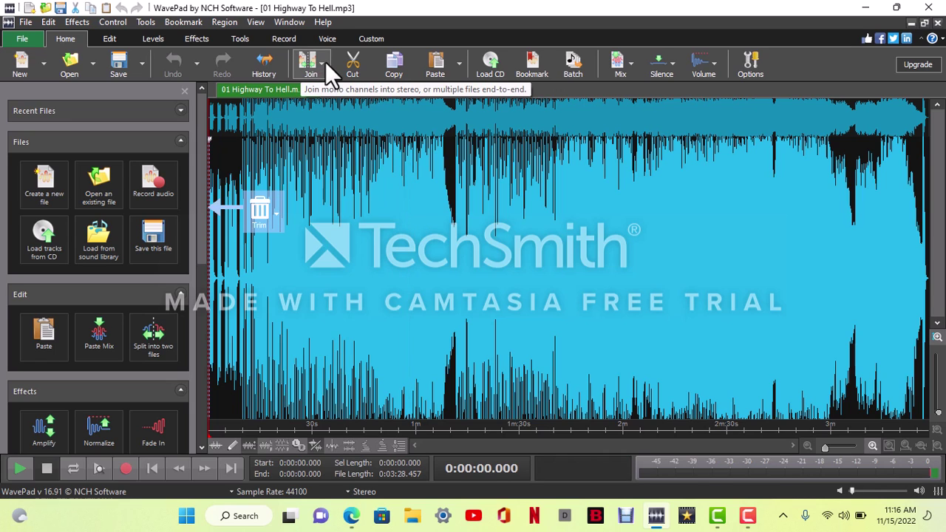
Open "Organic Guitar House - Dyalla" from Downloads as a second file alongside the first track
{"action": "left_click", "coordinate": [328, 89]}
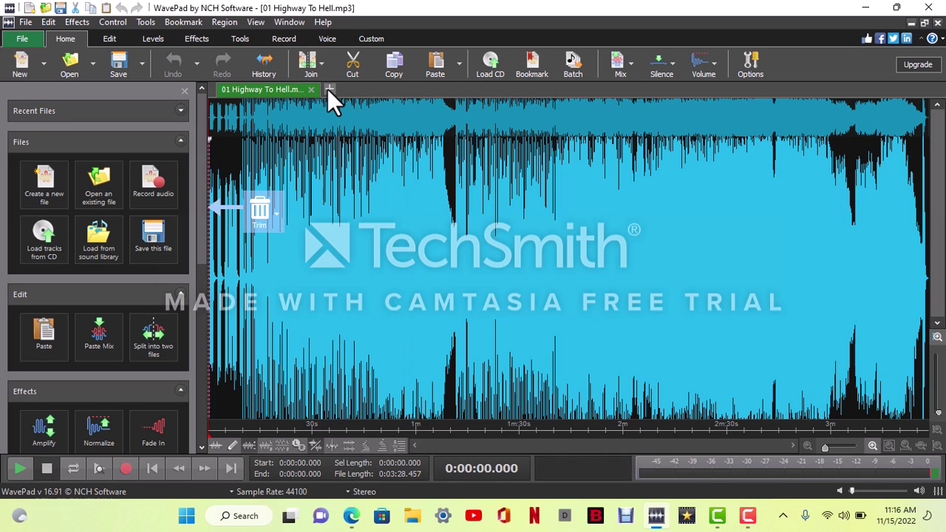
{"action": "left_click", "coordinate": [98, 181]}
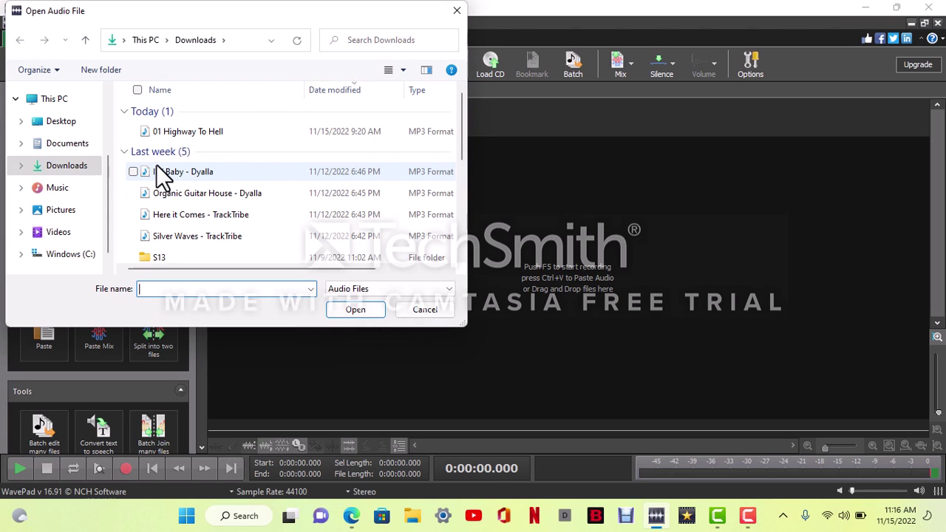
{"action": "left_click", "coordinate": [187, 193]}
{"action": "double_click", "coordinate": [188, 193]}
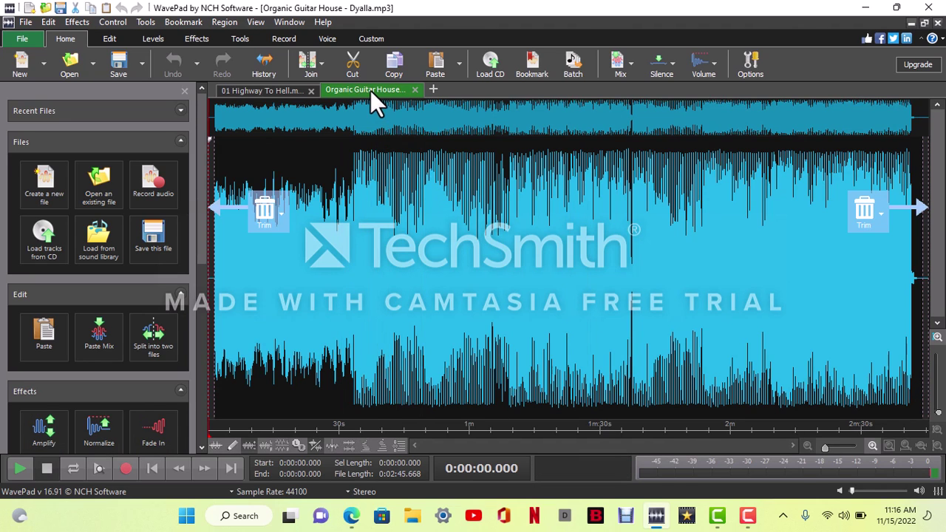
Batch join all the open files, Highway To Hell followed by Organic Guitar House, into one new file
{"action": "left_click", "coordinate": [287, 92]}
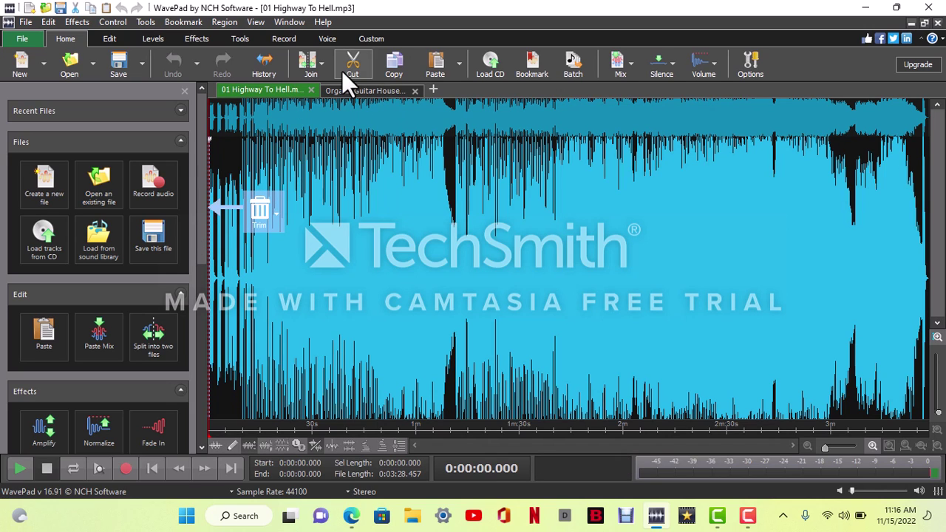
{"action": "left_click", "coordinate": [321, 65]}
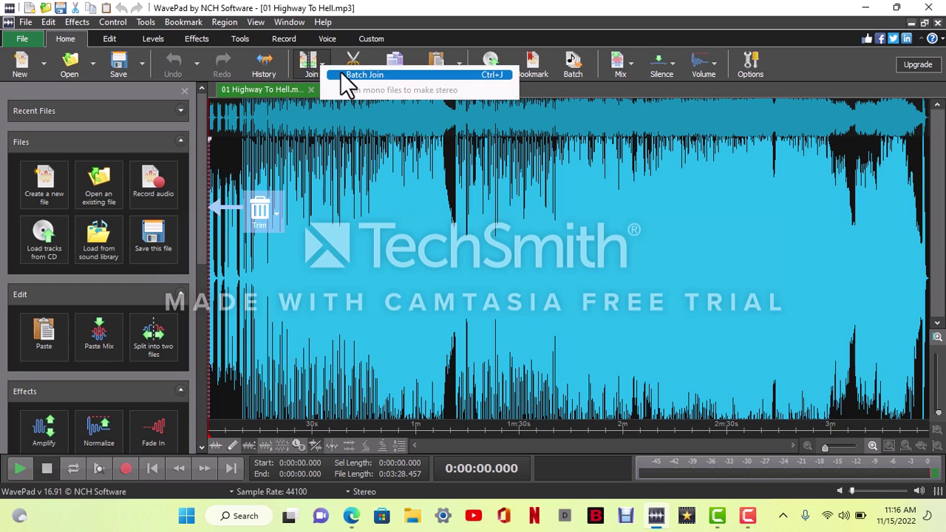
{"action": "left_click", "coordinate": [342, 74]}
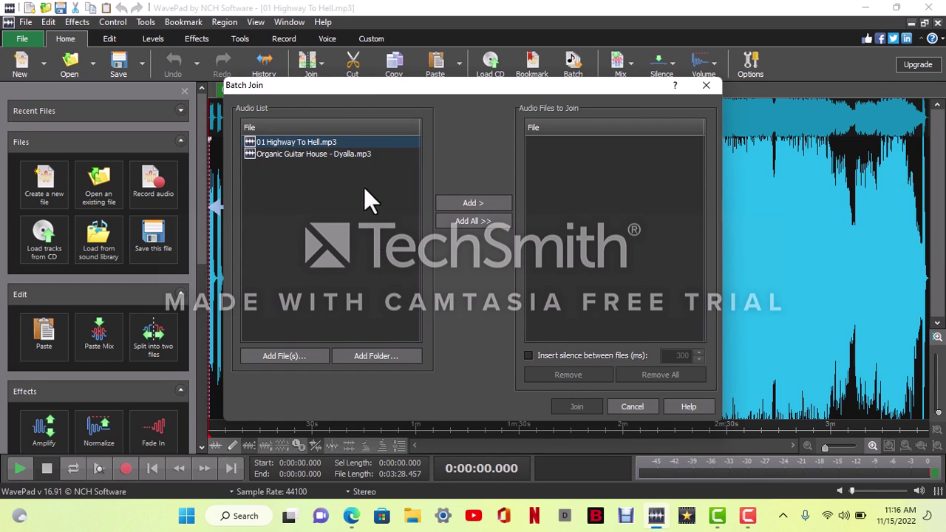
{"action": "left_click", "coordinate": [465, 223]}
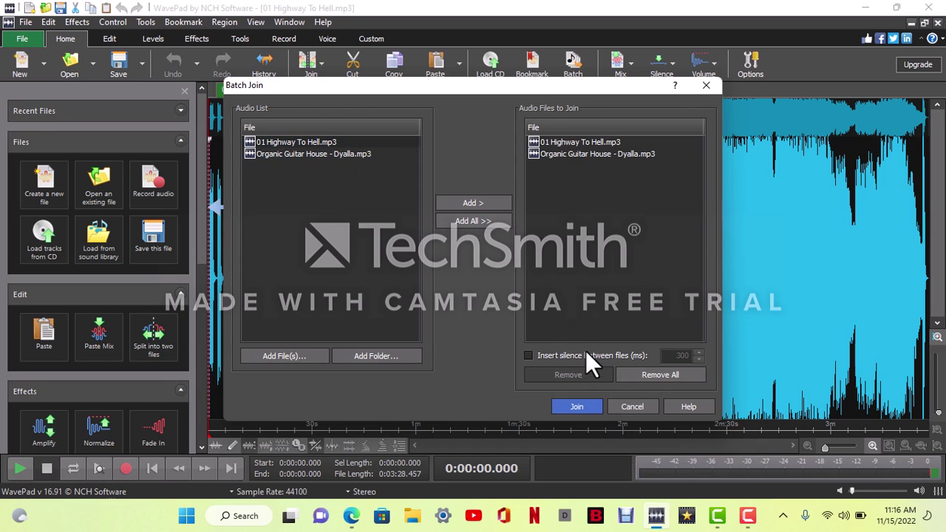
{"action": "left_click", "coordinate": [579, 400]}
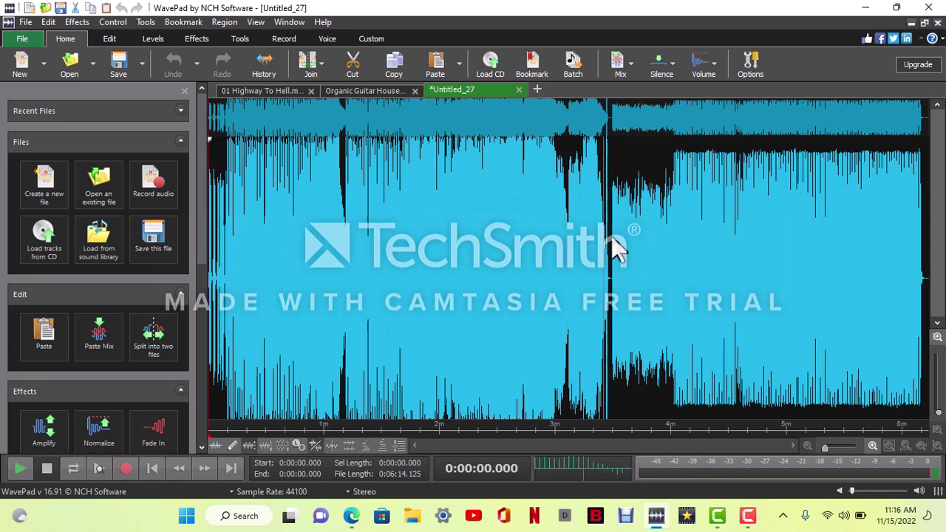
Mix the Organic Guitar House file into the Highway To Hell track in Mix Direct mode at 0 dB, then undo the mix
{"action": "left_click", "coordinate": [283, 90]}
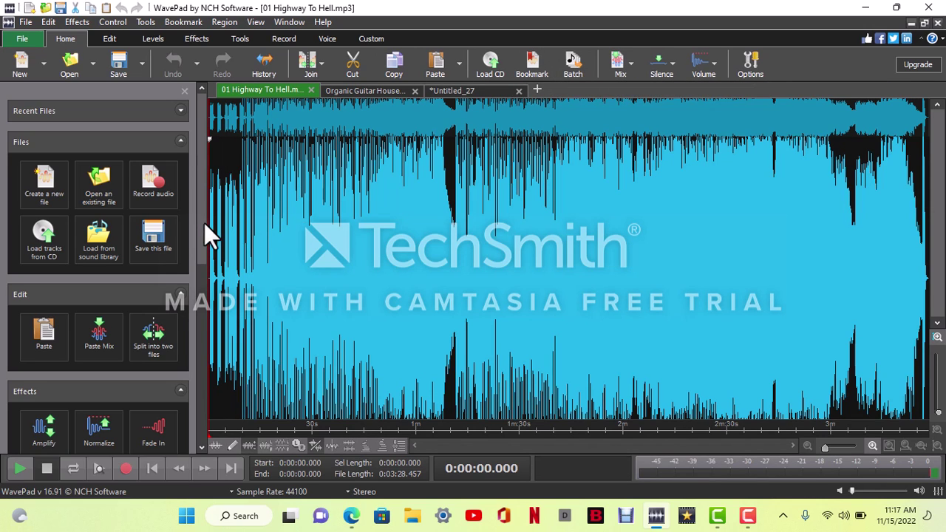
{"action": "left_click", "coordinate": [609, 61]}
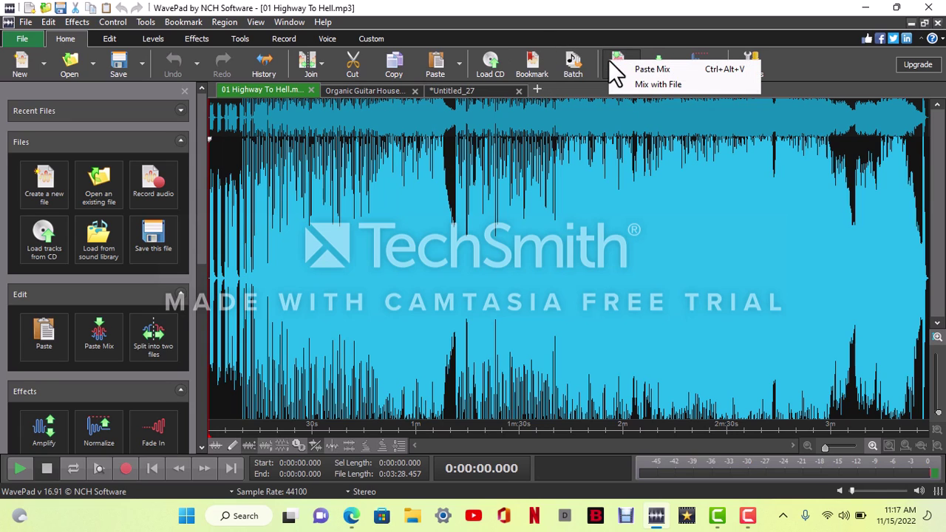
{"action": "left_click", "coordinate": [649, 85]}
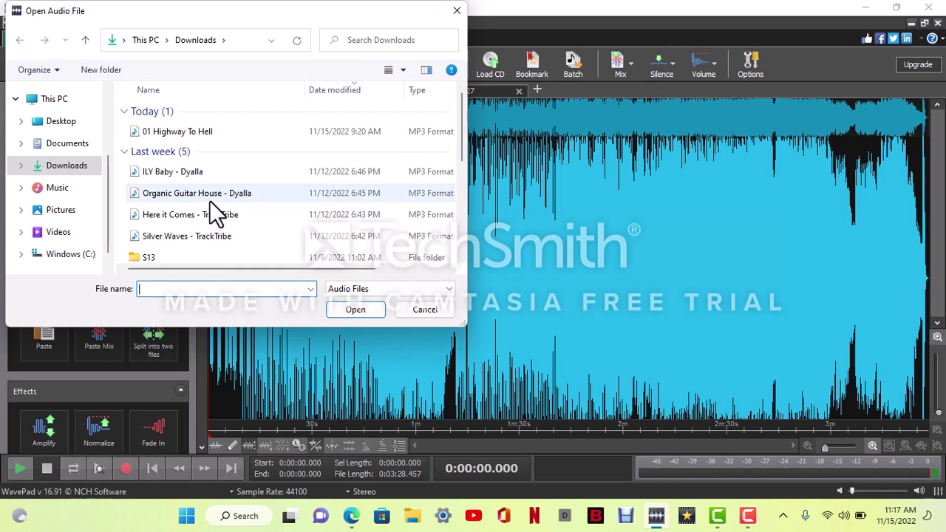
{"action": "left_click", "coordinate": [209, 200]}
{"action": "double_click", "coordinate": [209, 200]}
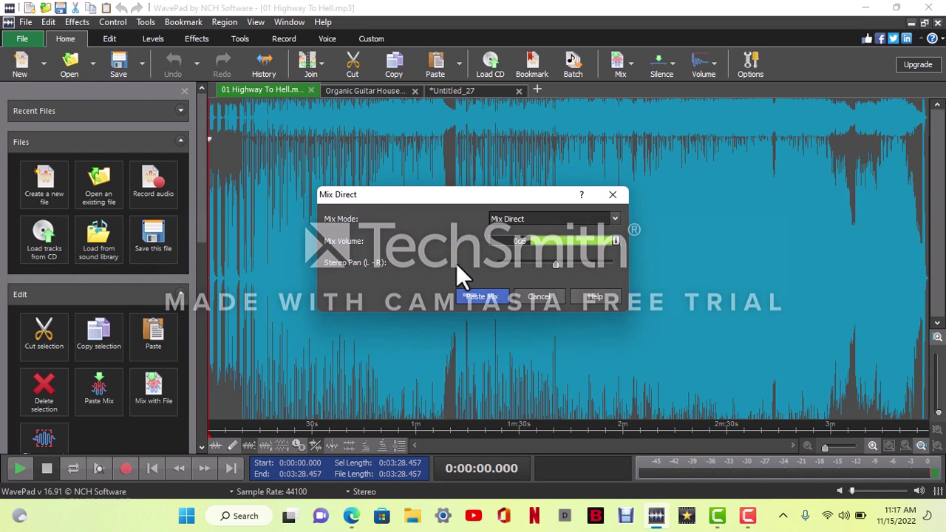
{"action": "left_click", "coordinate": [475, 297]}
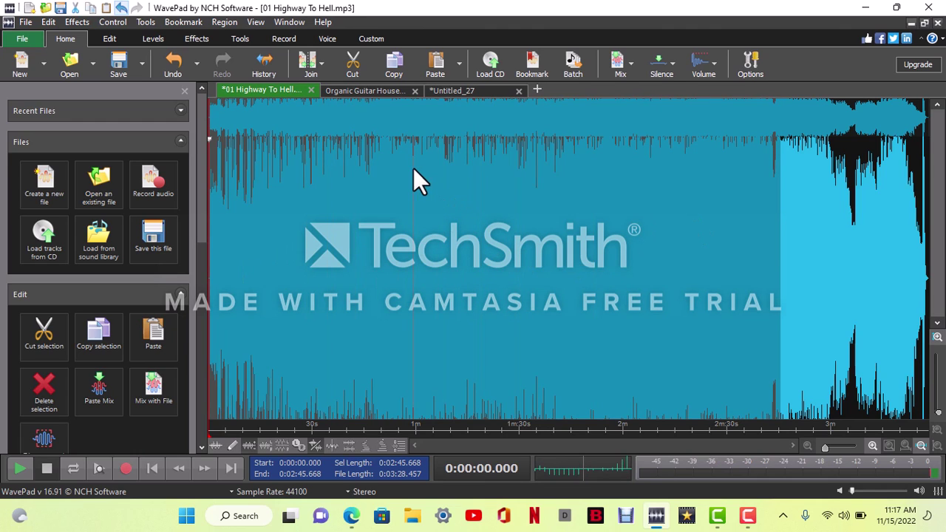
{"action": "left_click", "coordinate": [174, 60]}
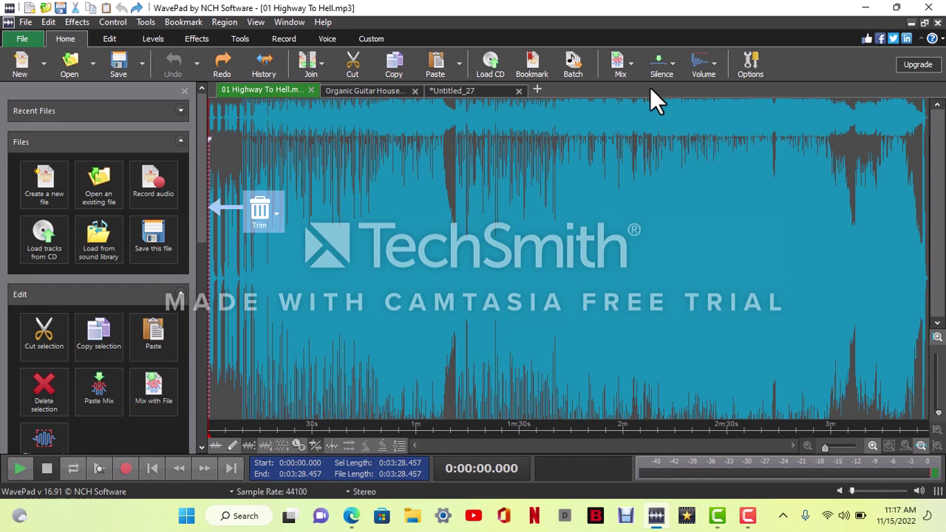
Silence the section of the Highway To Hell track from about 1:22 to 1:41 and deselect it
{"action": "left_click", "coordinate": [492, 261]}
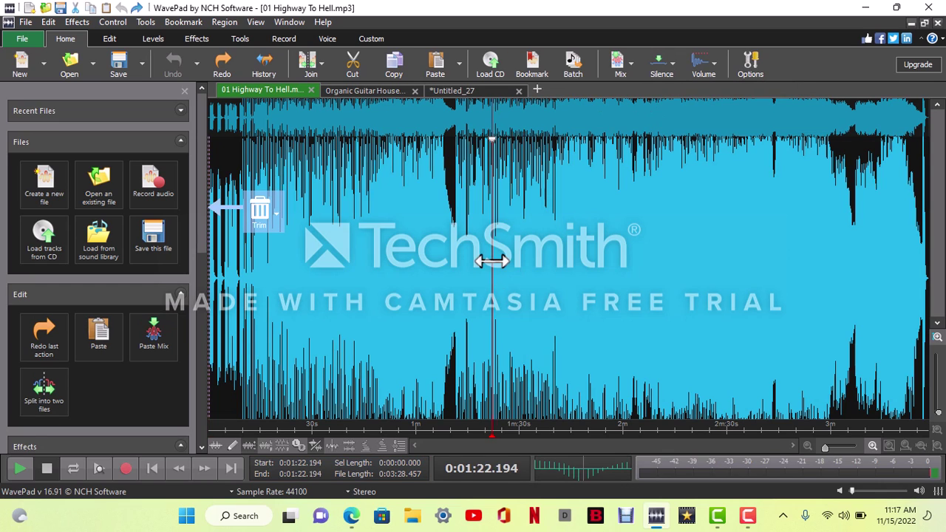
{"action": "left_click_drag", "start_coordinate": [488, 259], "coordinate": [558, 280]}
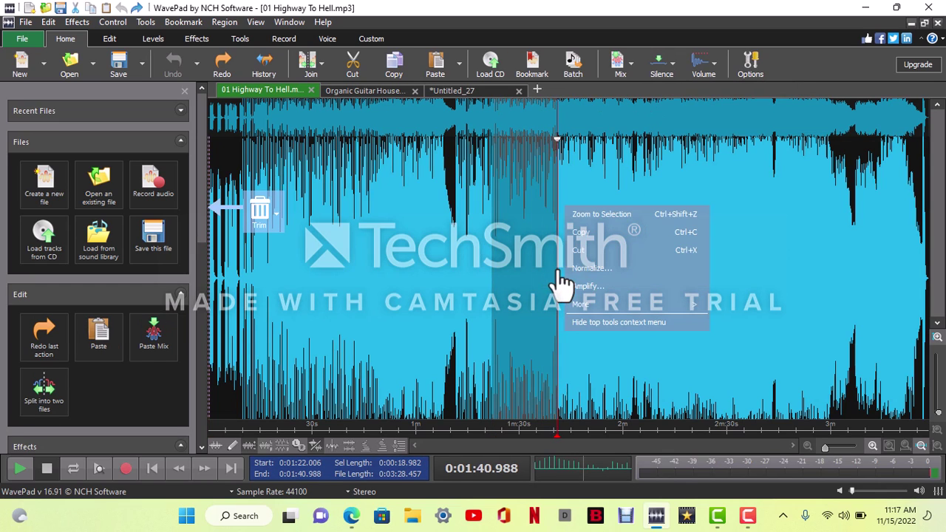
{"action": "left_click", "coordinate": [660, 70]}
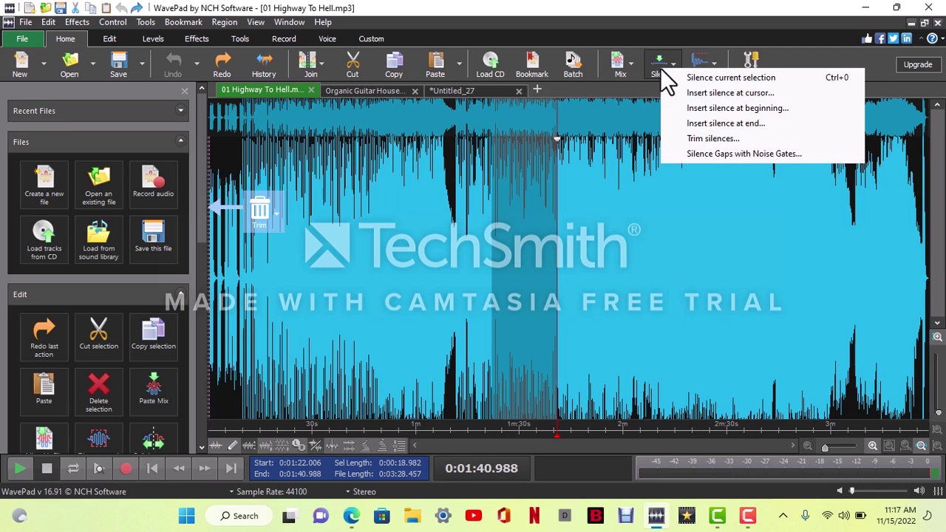
{"action": "left_click", "coordinate": [702, 79]}
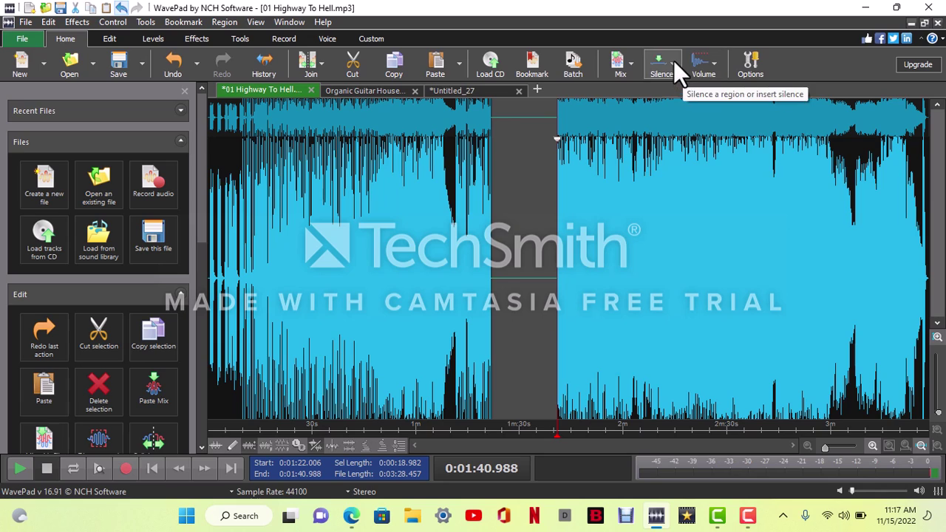
{"action": "left_click", "coordinate": [673, 61]}
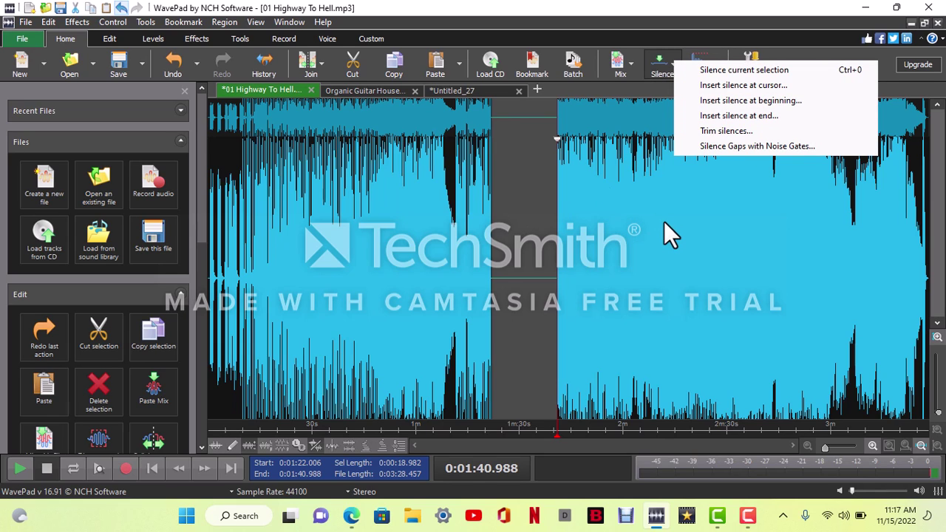
{"action": "left_click", "coordinate": [631, 211]}
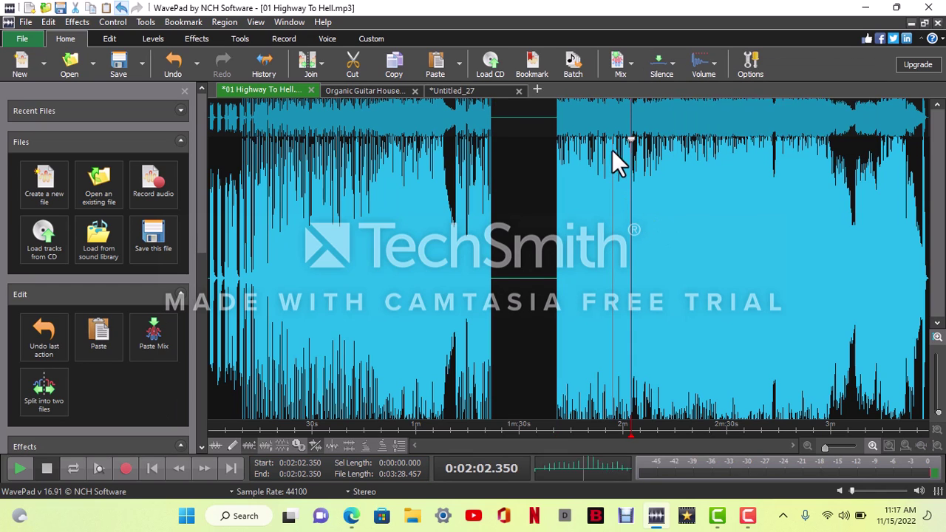
Undo the silencing, clear the selection and return the cursor to the start of the track
{"action": "left_click", "coordinate": [174, 69]}
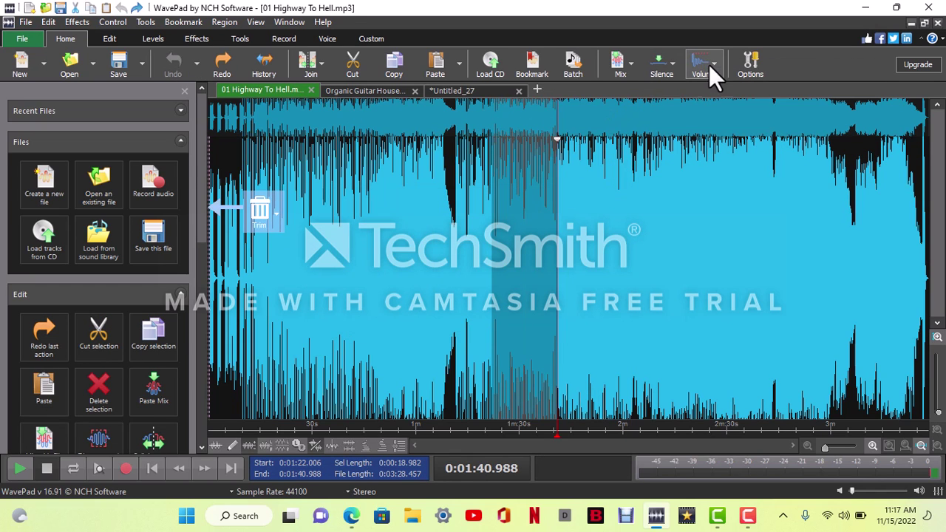
{"action": "left_click", "coordinate": [347, 241]}
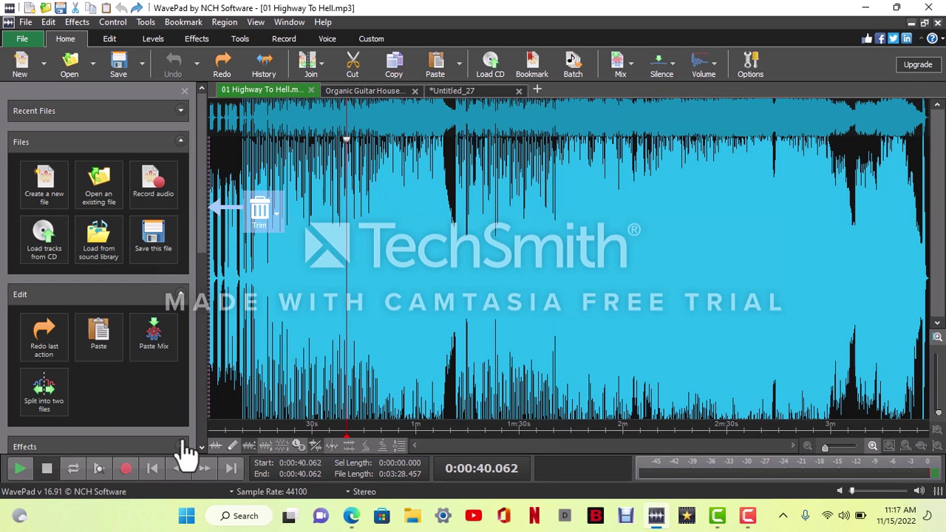
{"action": "left_click", "coordinate": [159, 461]}
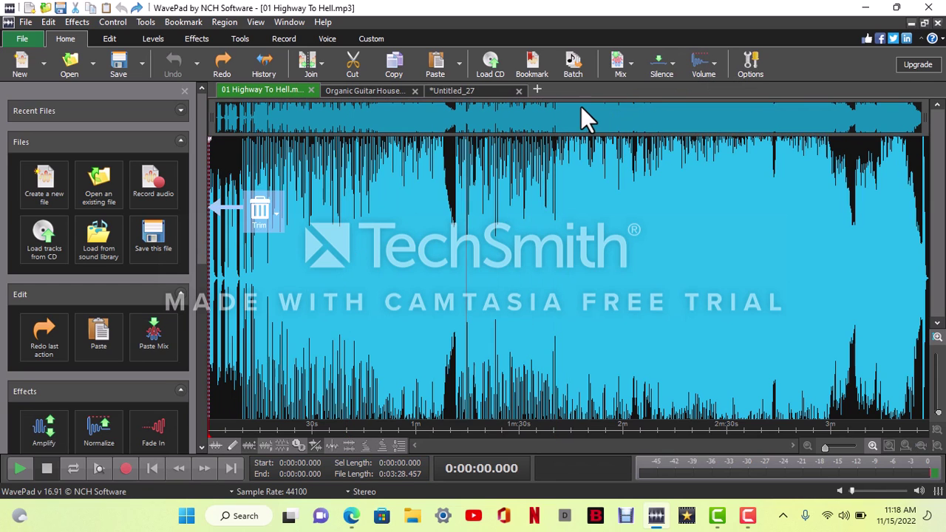
Apply a linear fade-in to about the first 15.6 seconds of the Highway To Hell track
{"action": "left_click", "coordinate": [714, 61]}
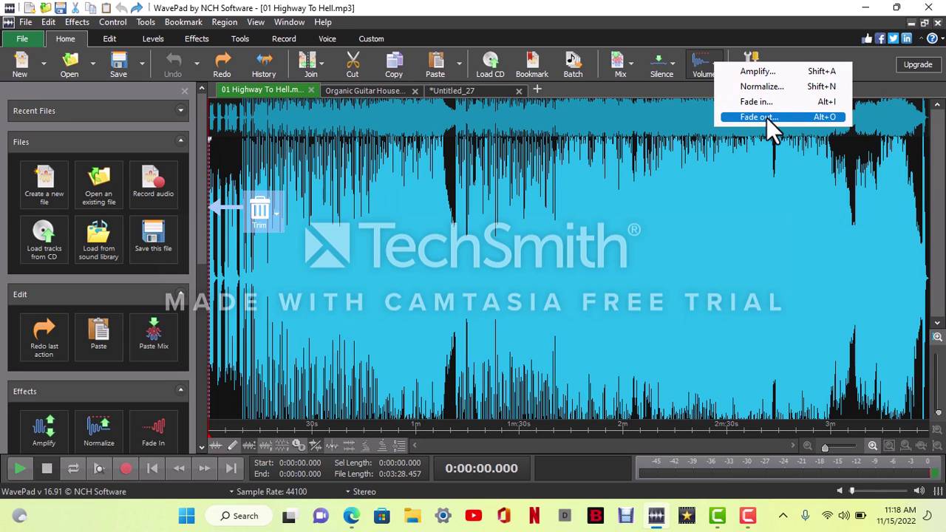
{"action": "left_click", "coordinate": [291, 304]}
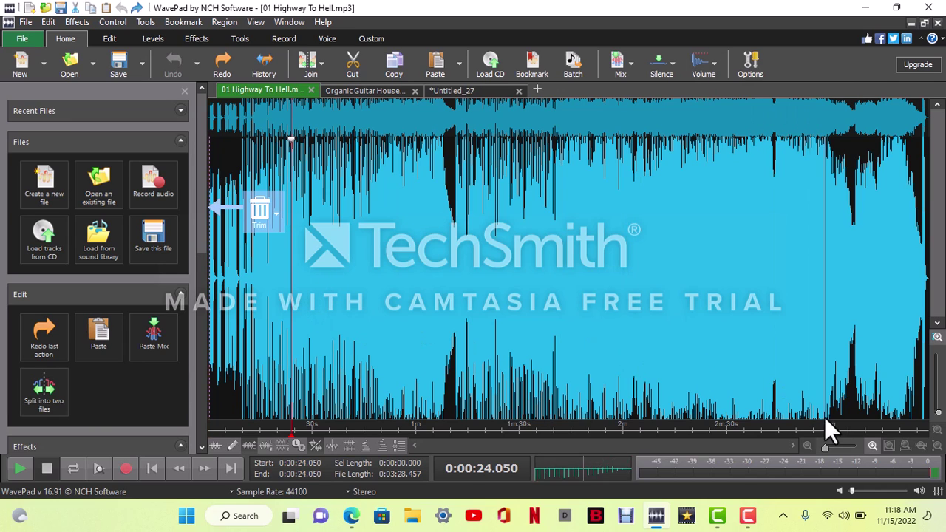
{"action": "left_click", "coordinate": [875, 445]}
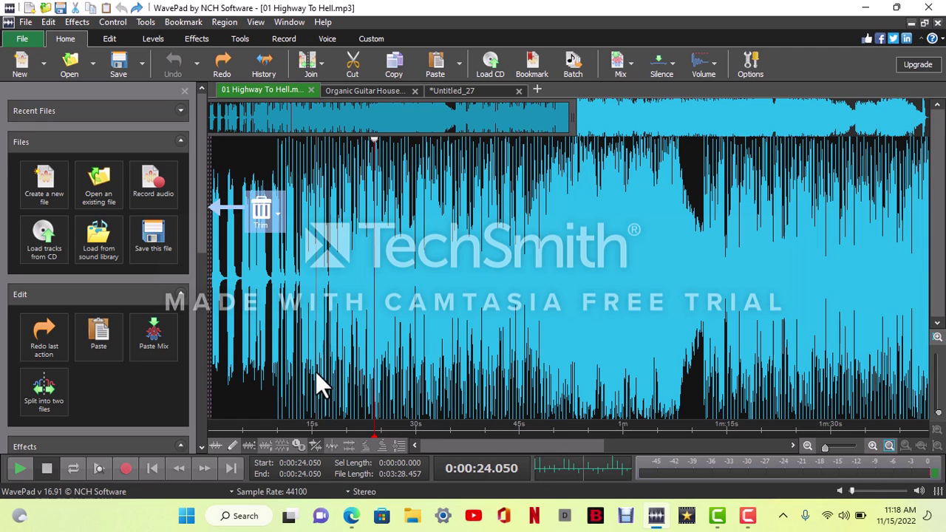
{"action": "left_click_drag", "start_coordinate": [317, 372], "coordinate": [212, 362]}
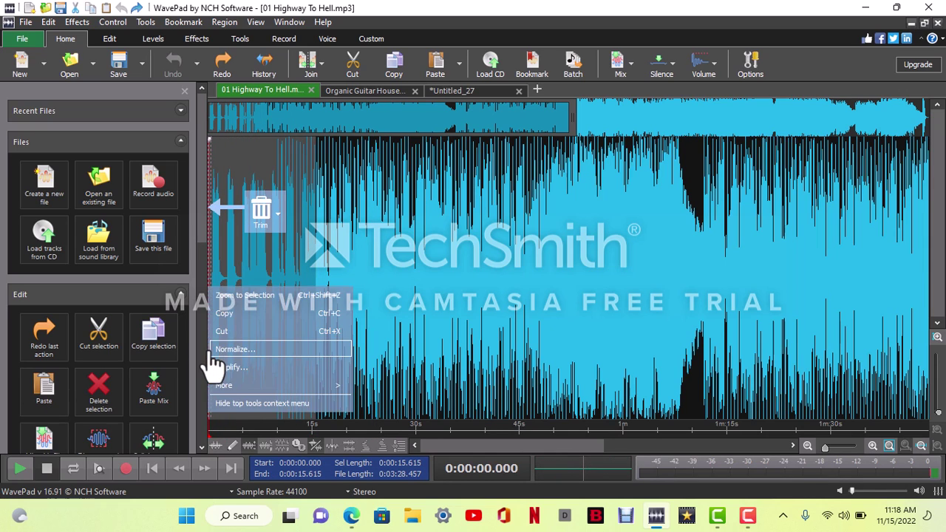
{"action": "left_click", "coordinate": [710, 63]}
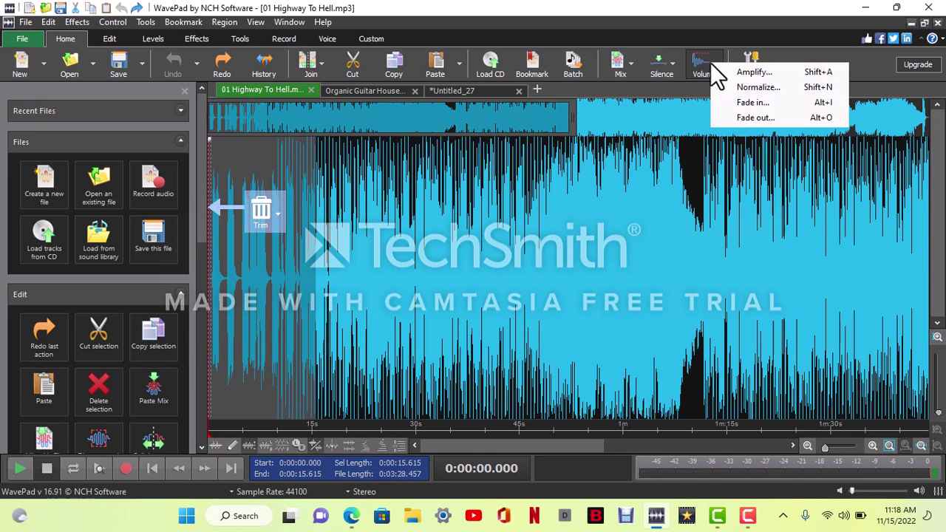
{"action": "left_click", "coordinate": [750, 102]}
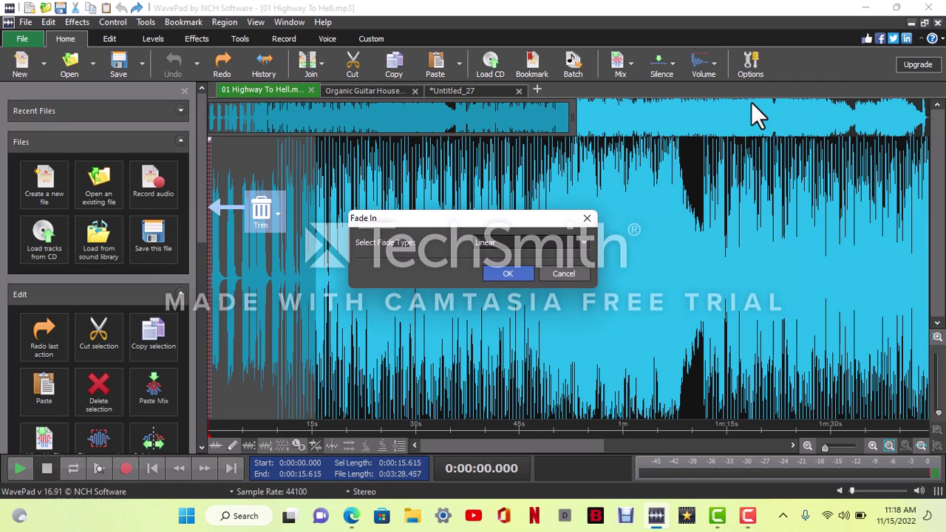
{"action": "left_click", "coordinate": [507, 275]}
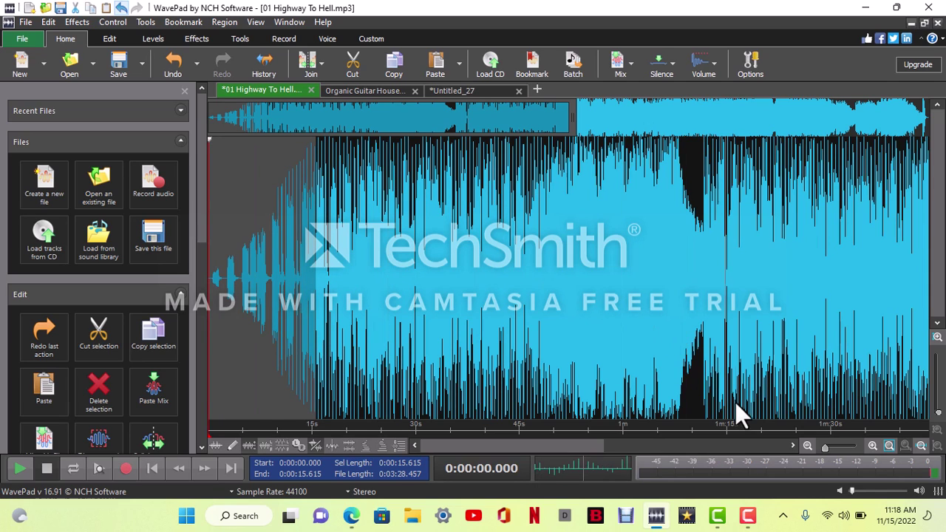
Apply a linear fade-out to about the last 6 seconds of the Highway To Hell track
{"action": "left_click_drag", "start_coordinate": [581, 444], "coordinate": [811, 397]}
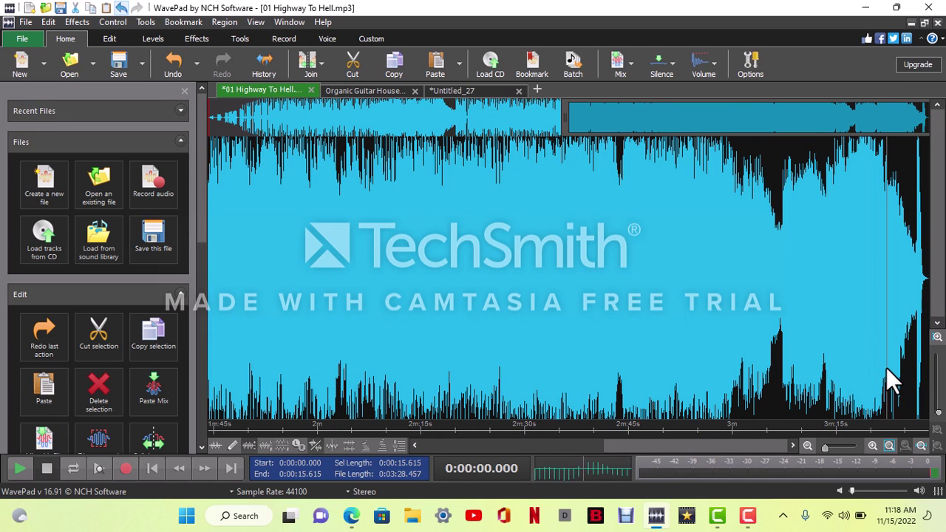
{"action": "left_click_drag", "start_coordinate": [887, 368], "coordinate": [934, 376]}
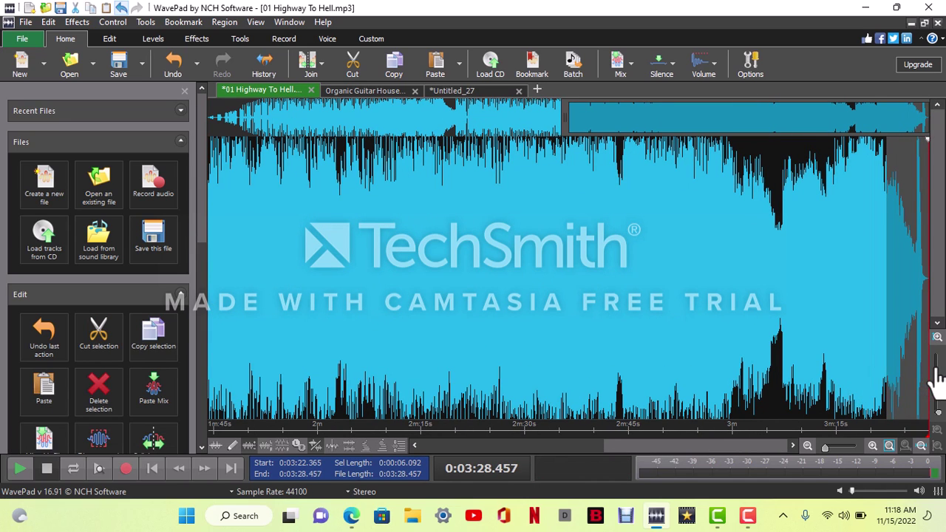
{"action": "left_click", "coordinate": [712, 67]}
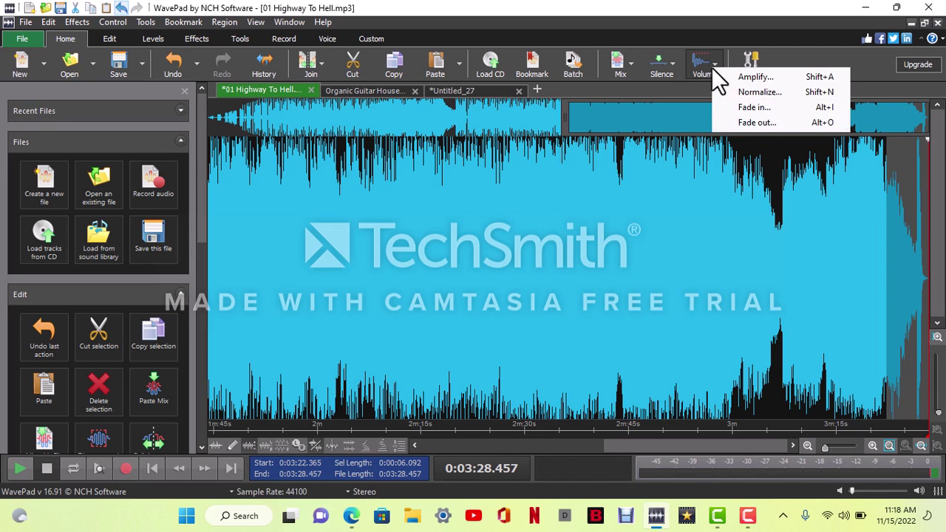
{"action": "left_click", "coordinate": [754, 123]}
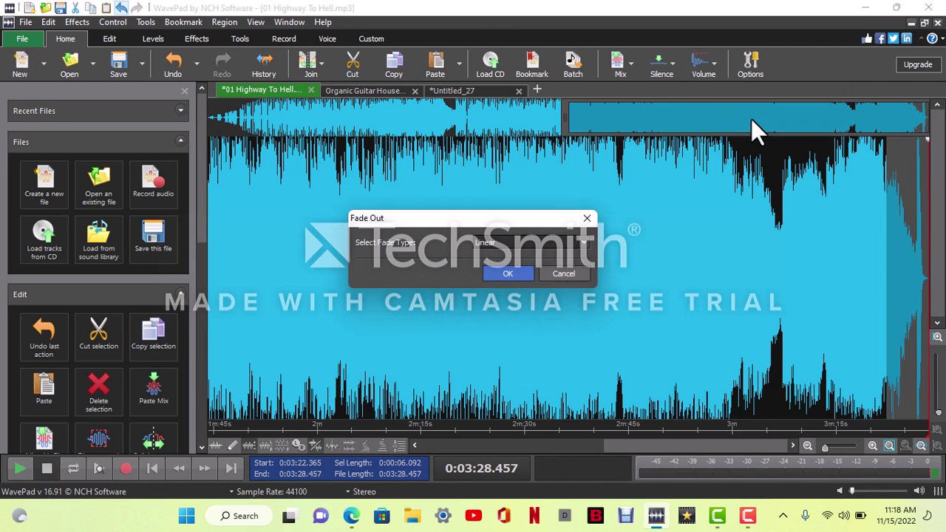
{"action": "left_click", "coordinate": [506, 270]}
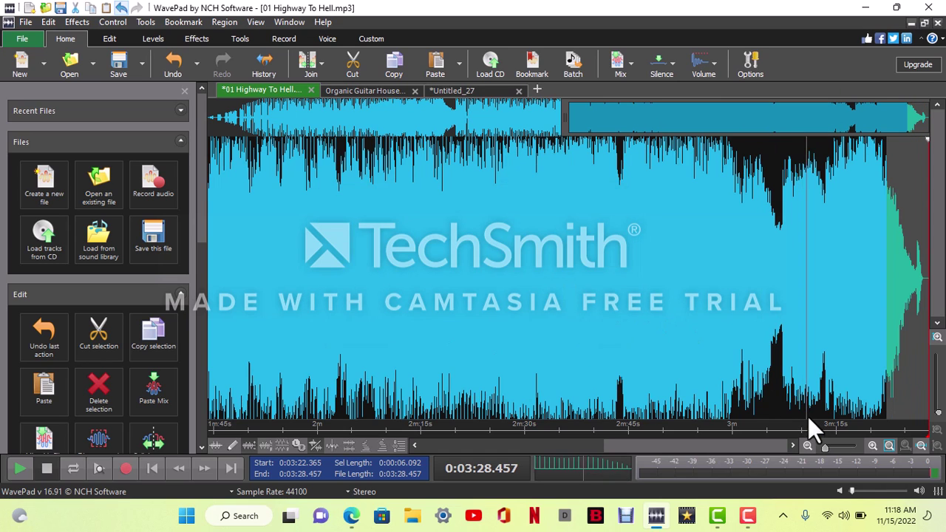
Clear the selection and undo the fade-out and fade-in on the Highway To Hell track
{"action": "left_click", "coordinate": [807, 446]}
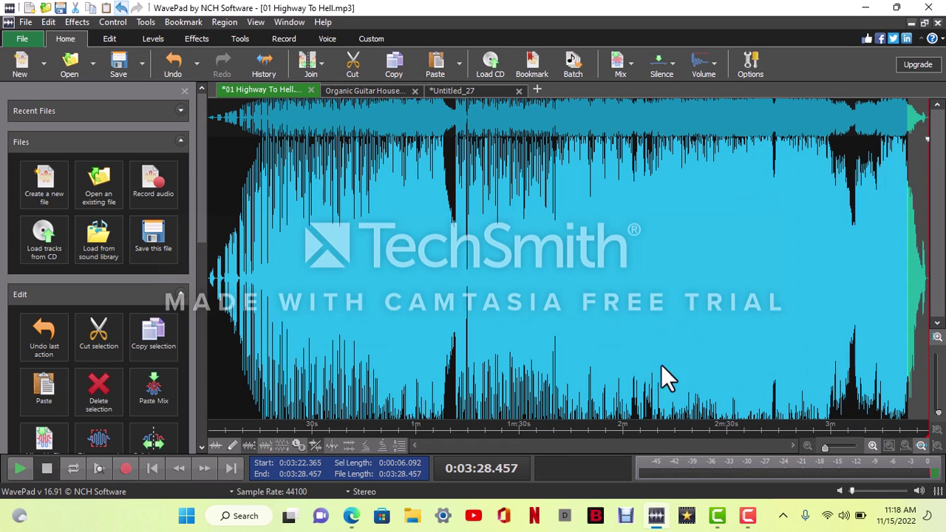
{"action": "left_click", "coordinate": [354, 286]}
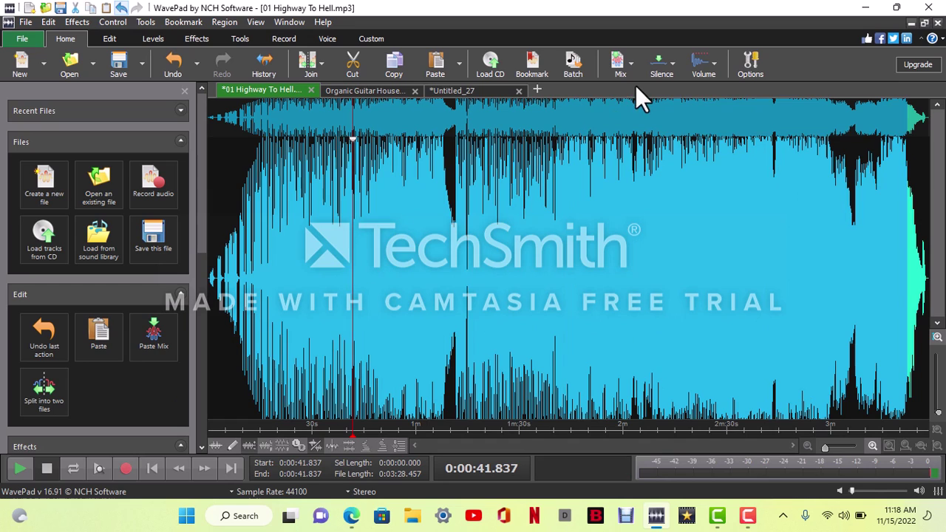
{"action": "key", "text": "ctrl+z"}
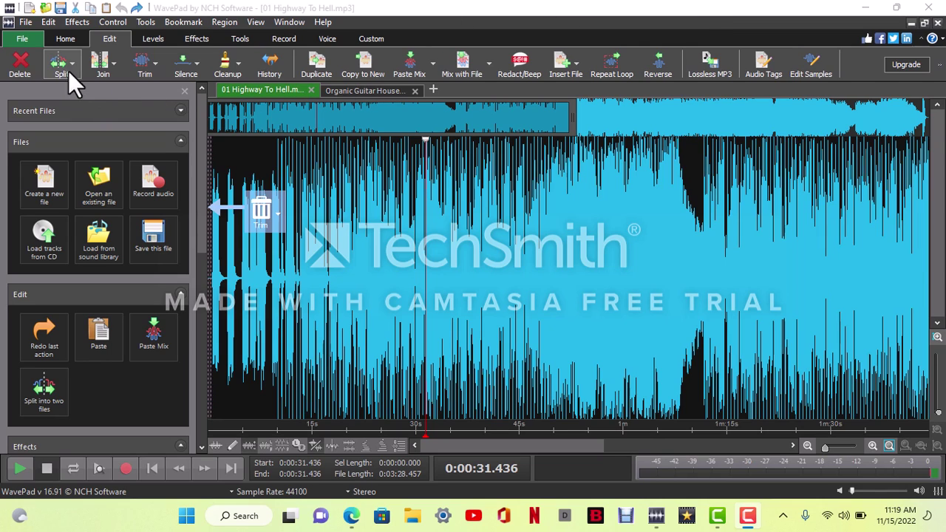
Split the Highway To Hell track at the cursor, placed at about 0:37.7, then undo the split
{"action": "left_click", "coordinate": [469, 225]}
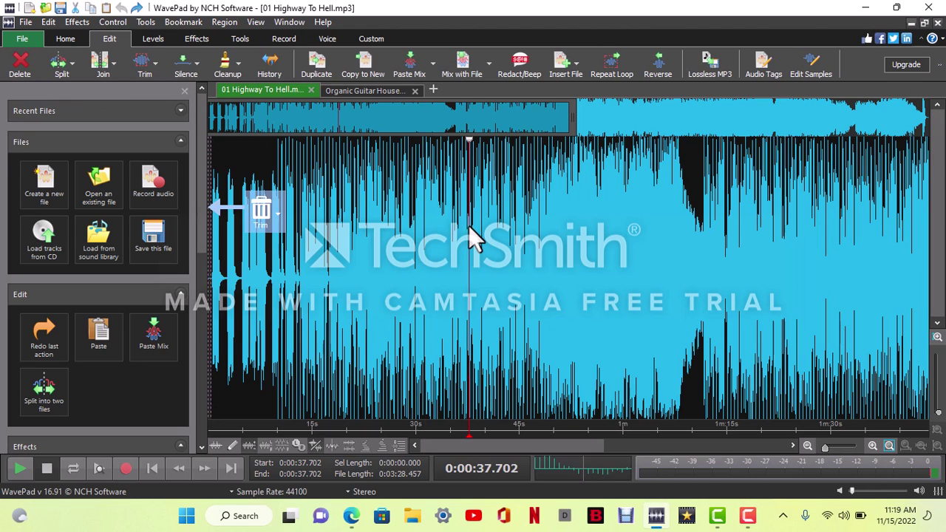
{"action": "left_click", "coordinate": [75, 62]}
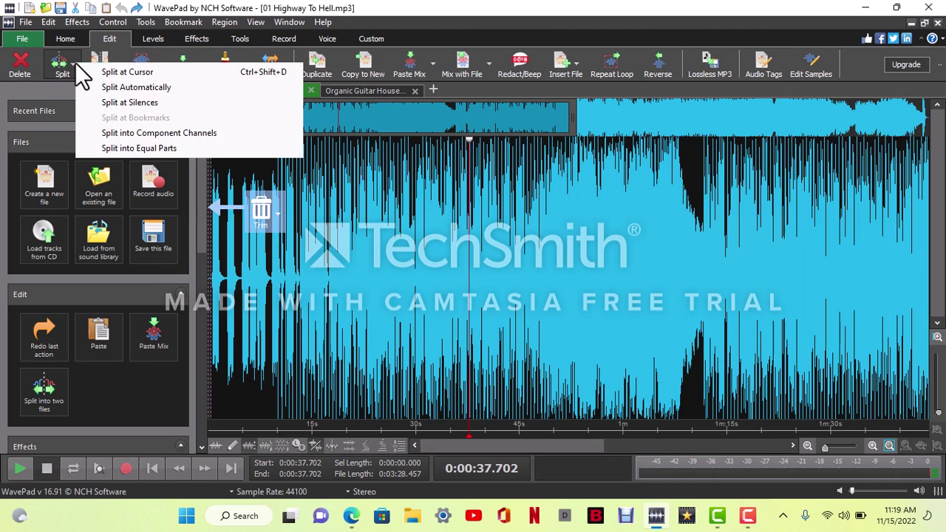
{"action": "left_click", "coordinate": [112, 72]}
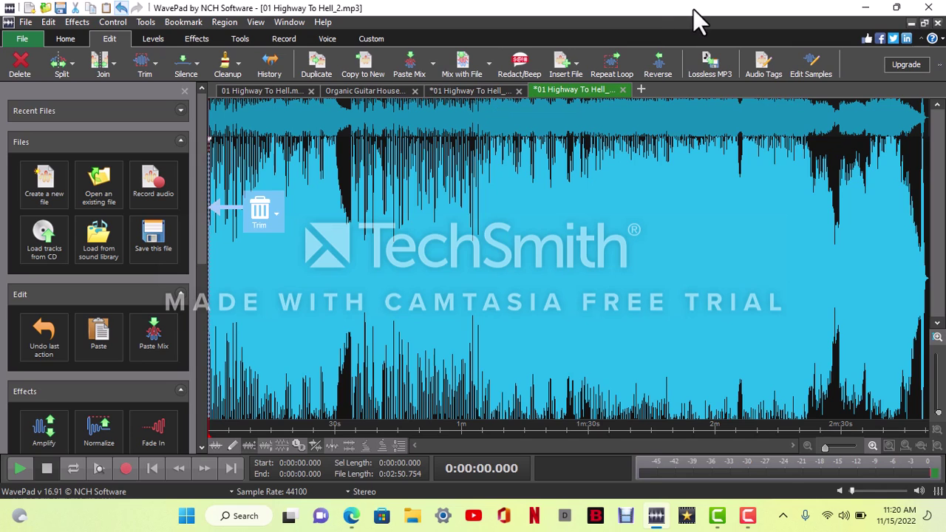
{"action": "key", "text": "ctrl+z"}
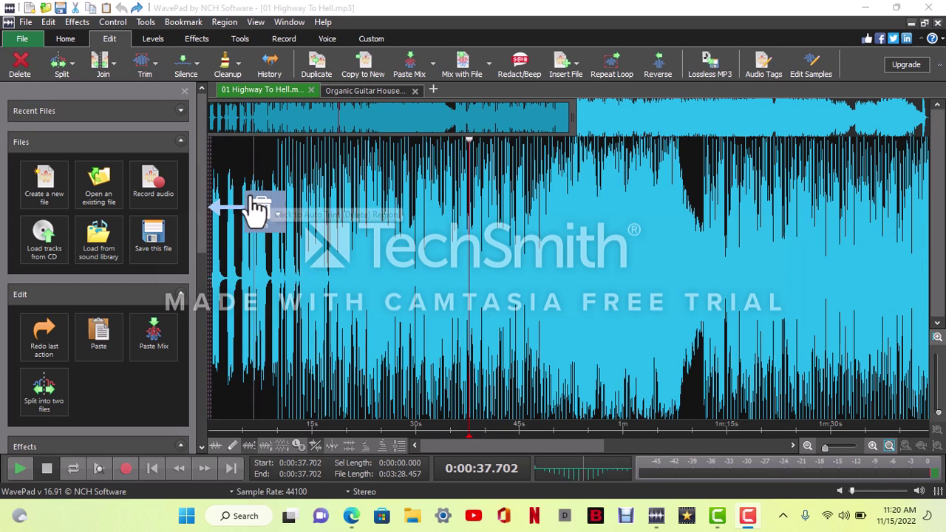
Auto trim the start of the Highway To Hell track
{"action": "left_click", "coordinate": [140, 65]}
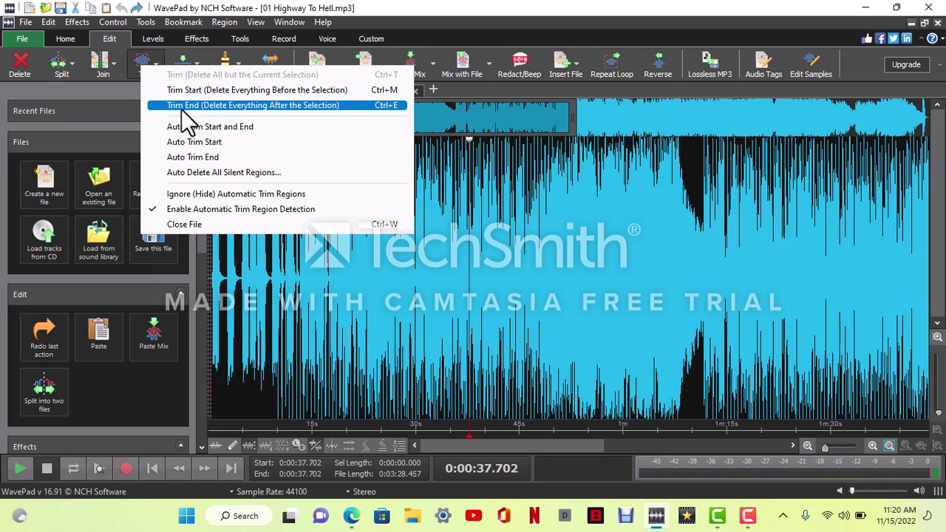
{"action": "left_click", "coordinate": [216, 142]}
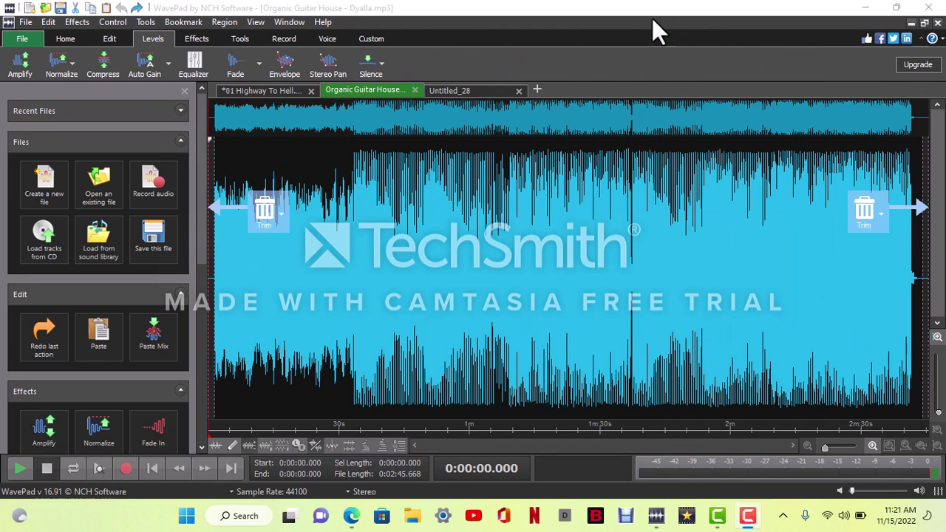
Amplify the whole Organic Guitar House track with a gain of 48% and clear the selection
{"action": "left_click", "coordinate": [25, 58]}
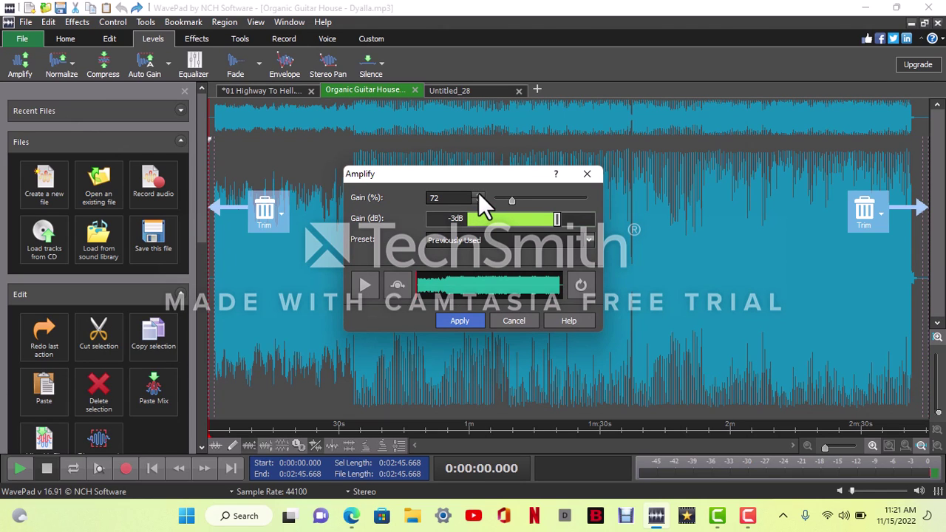
{"action": "left_click", "coordinate": [479, 193]}
{"action": "left_click", "coordinate": [478, 202]}
{"action": "left_click", "coordinate": [470, 323]}
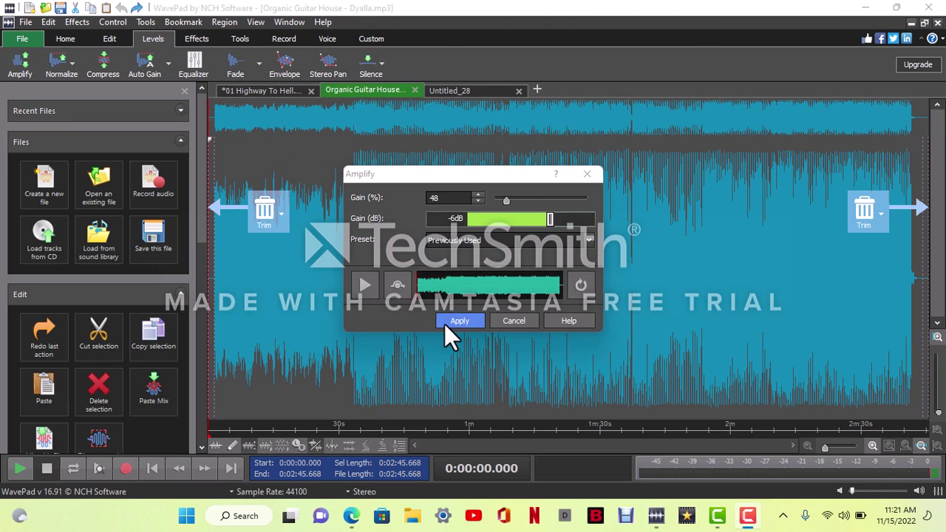
{"action": "left_click", "coordinate": [456, 321]}
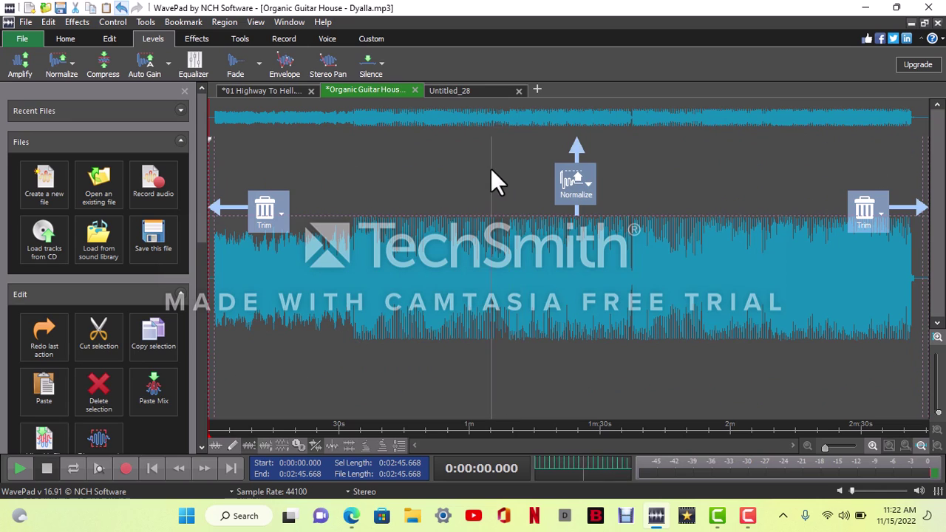
{"action": "left_click", "coordinate": [491, 169]}
{"action": "key", "text": "ctrl+z"}
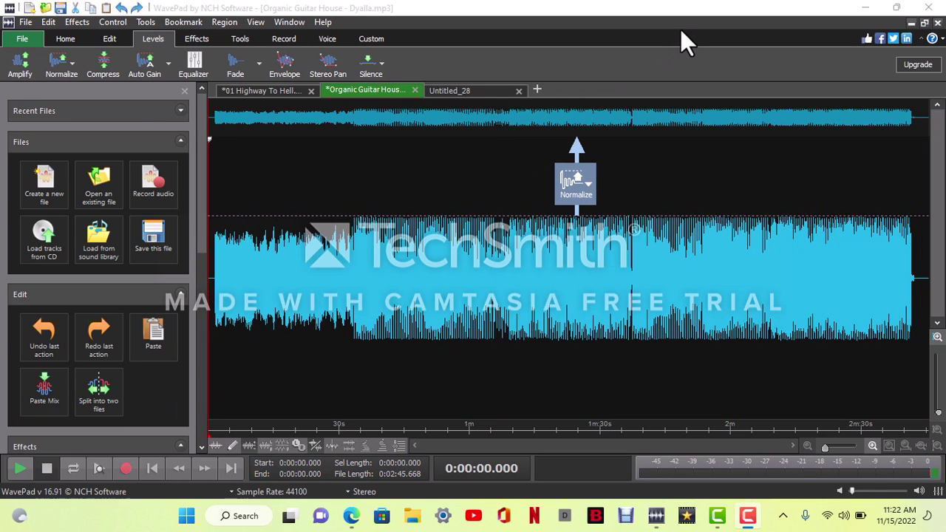
{"action": "left_click", "coordinate": [71, 62]}
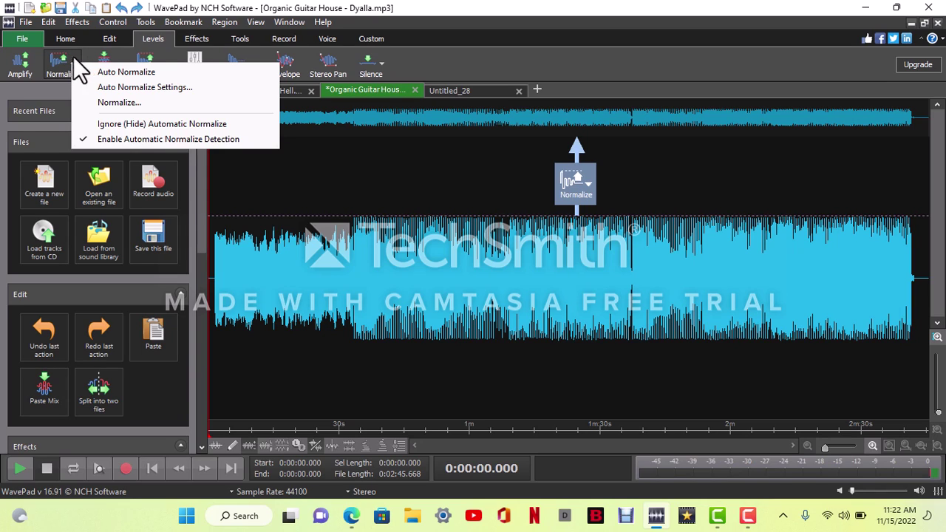
{"action": "left_click", "coordinate": [114, 104]}
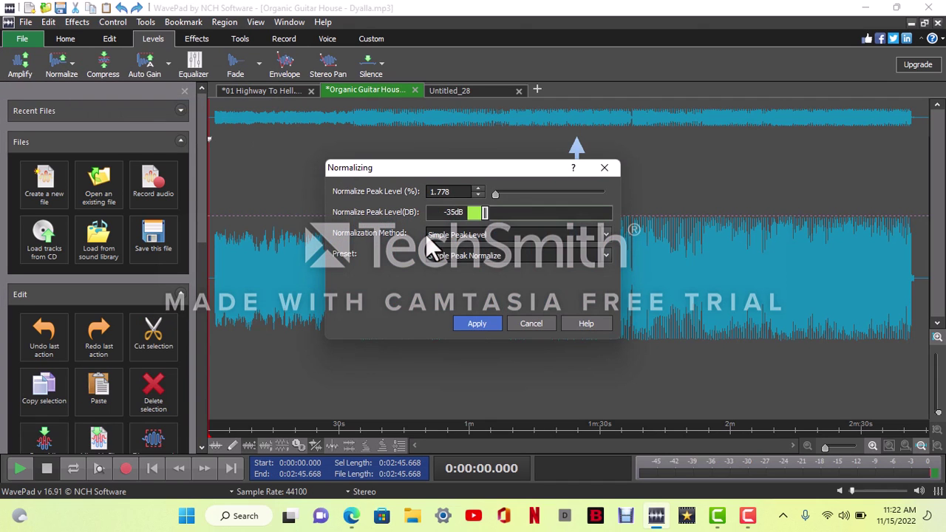
{"action": "left_click", "coordinate": [527, 323]}
Auto-normalize the whole Organic Guitar House track
{"action": "left_click", "coordinate": [71, 62]}
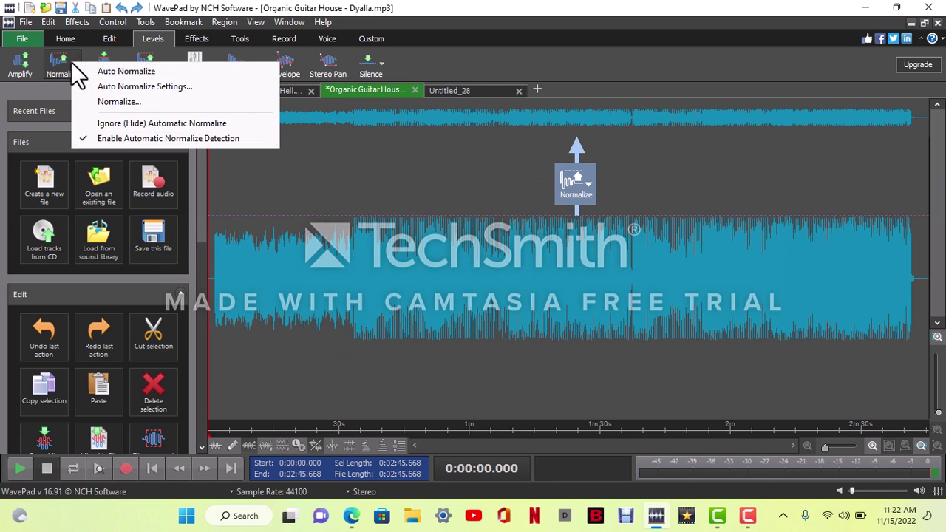
{"action": "left_click", "coordinate": [101, 71]}
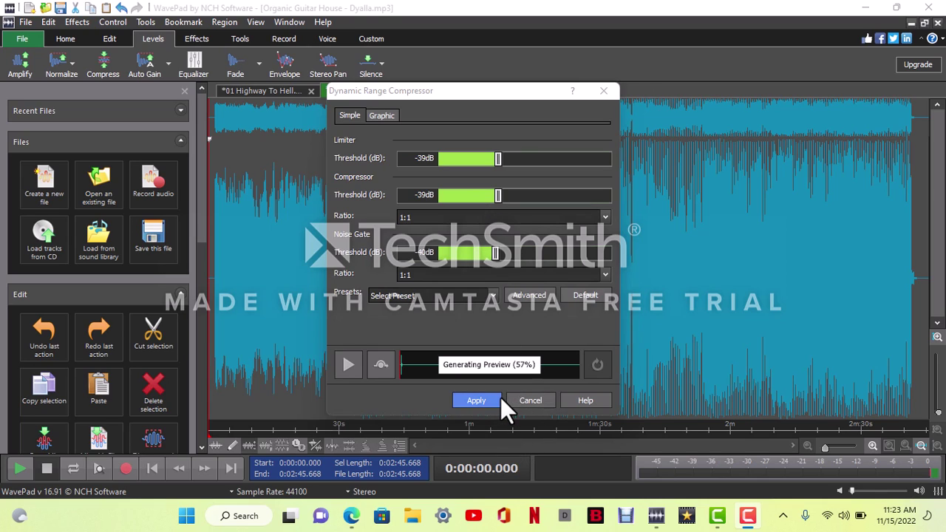
Compress the Organic Guitar House track's dynamic range with the limiter, compressor and noise gate thresholds at -48 dB
{"action": "left_click", "coordinate": [474, 161]}
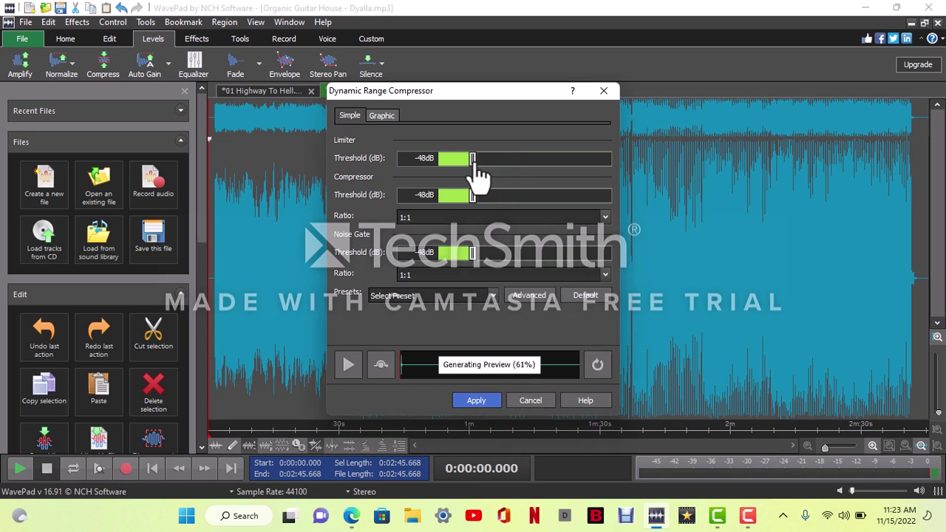
{"action": "left_click", "coordinate": [475, 400]}
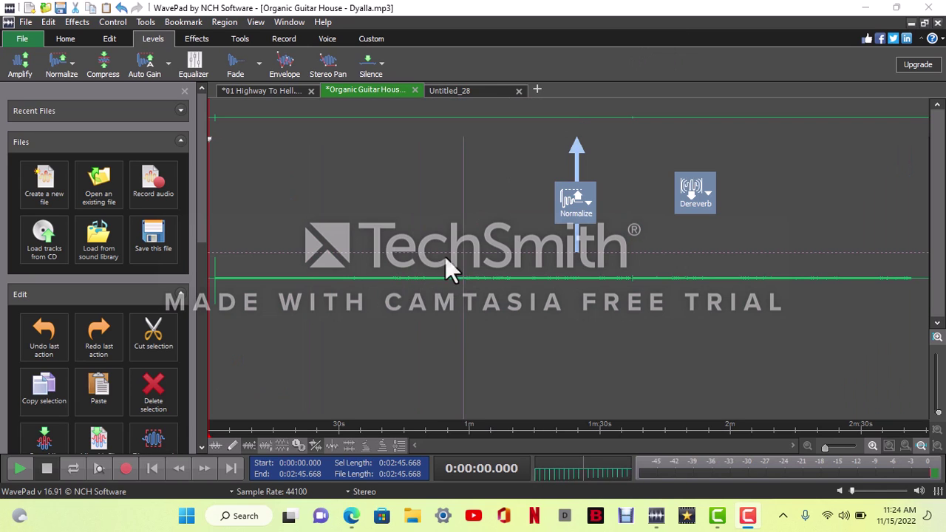
Look through the basic, popular and pro effects offered for the Highway To Hell track
{"action": "key", "text": "ctrl+shift+Tab"}
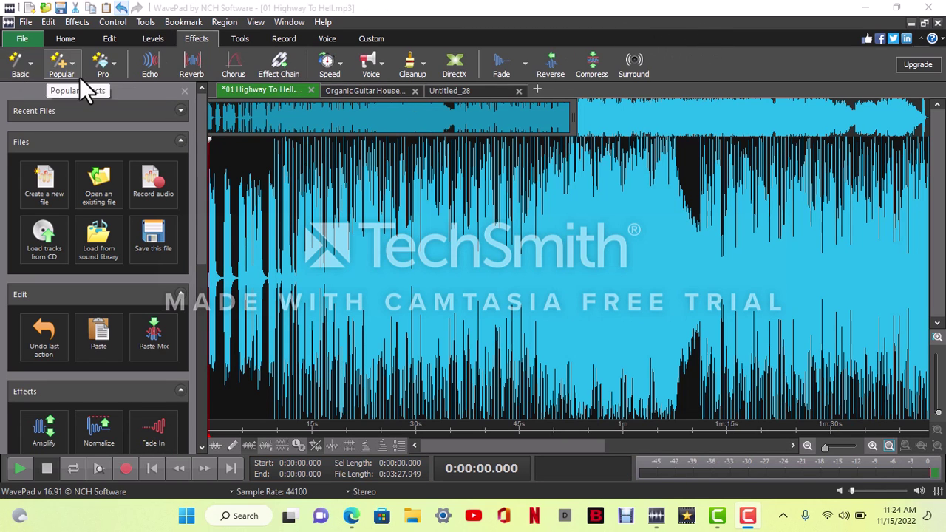
{"action": "left_click", "coordinate": [27, 62]}
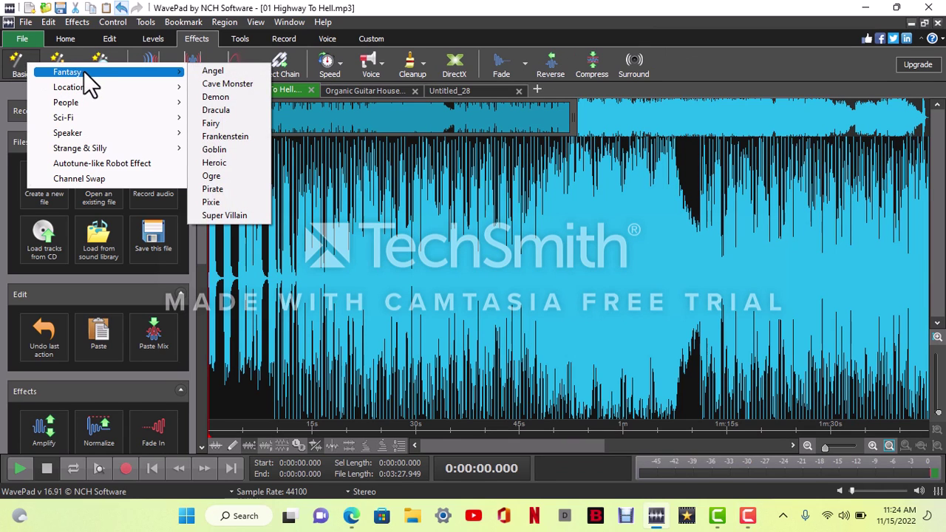
{"action": "mouse_move", "coordinate": [120, 86]}
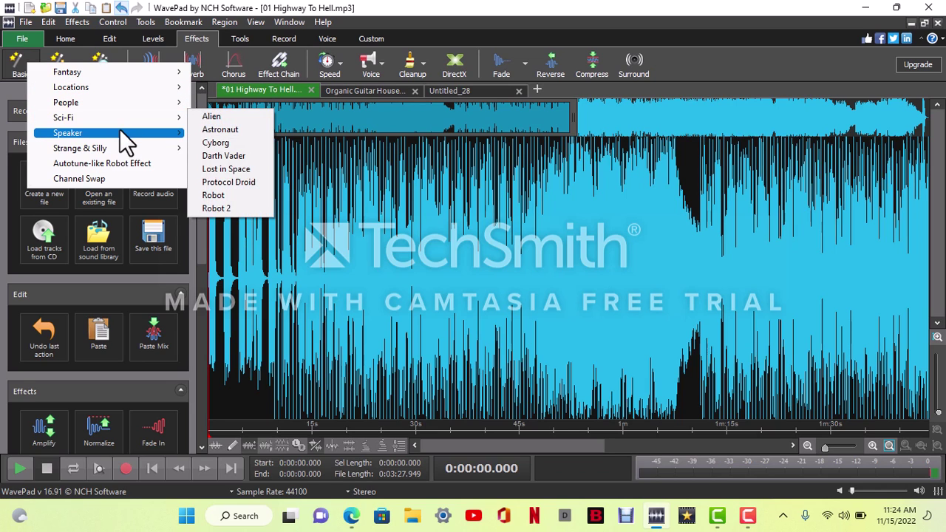
{"action": "mouse_move", "coordinate": [120, 134]}
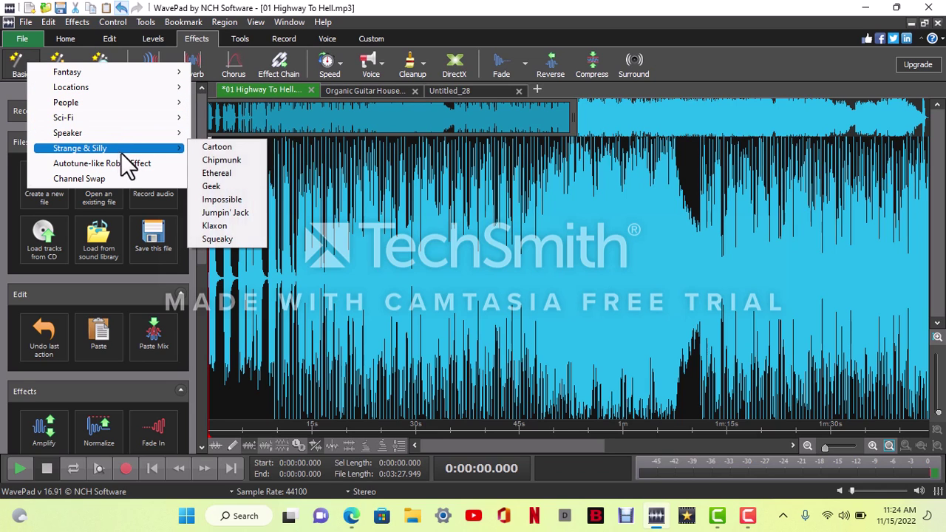
{"action": "left_click", "coordinate": [53, 63]}
{"action": "left_click", "coordinate": [65, 65]}
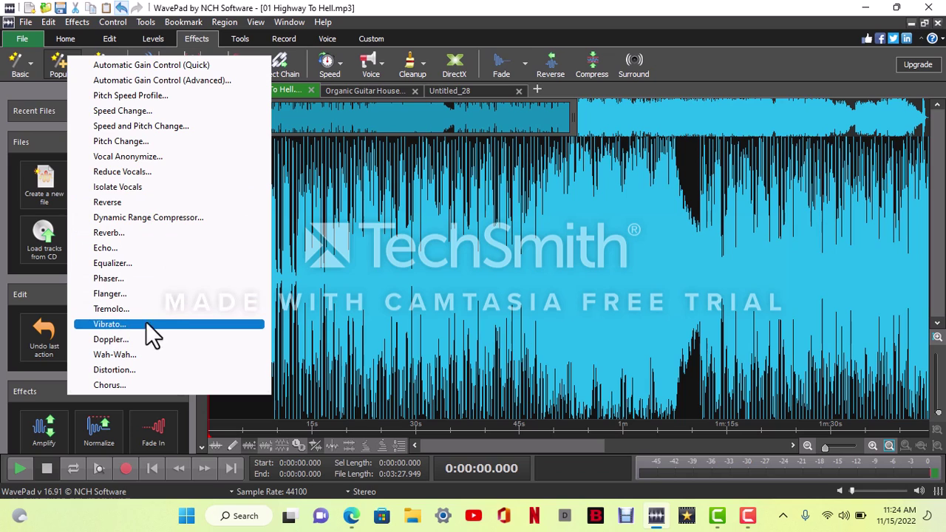
{"action": "left_click", "coordinate": [103, 48]}
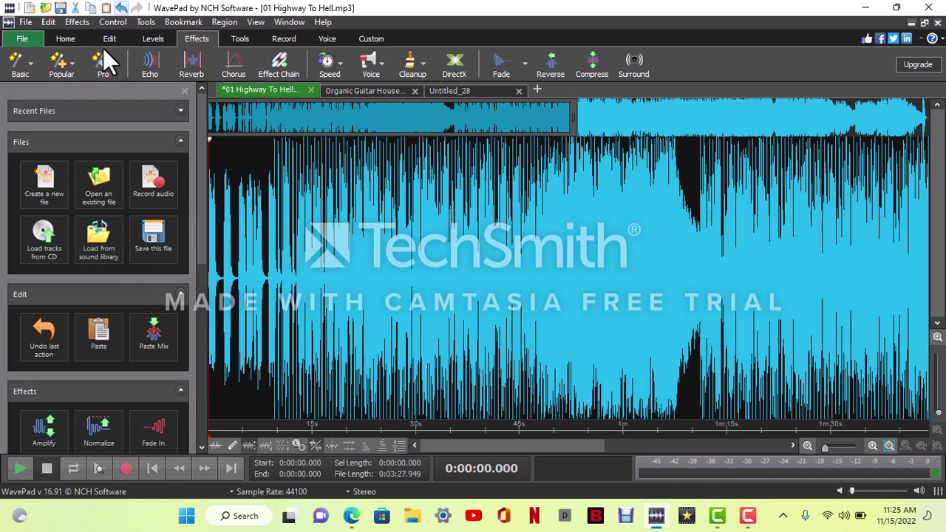
{"action": "left_click", "coordinate": [111, 56]}
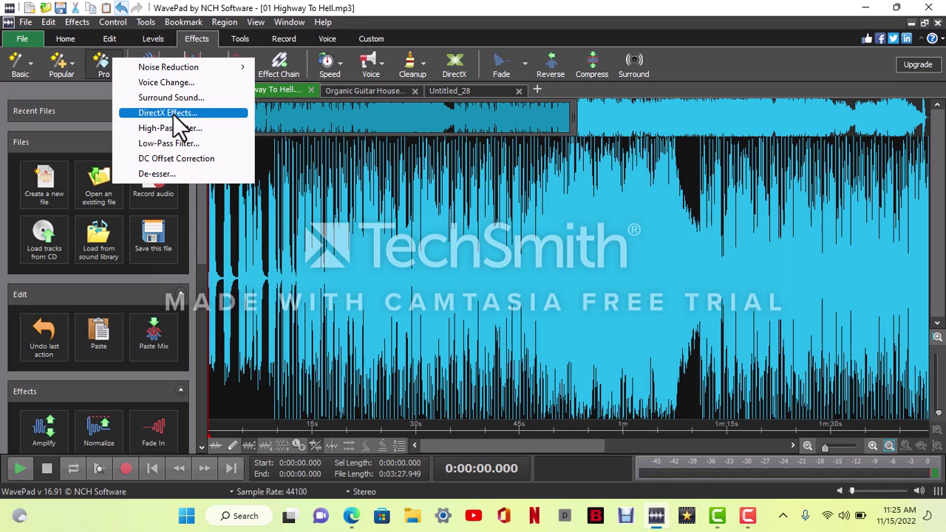
{"action": "left_click", "coordinate": [366, 170]}
Change the speed of the whole Highway To Hell track to 200%
{"action": "left_click", "coordinate": [341, 68]}
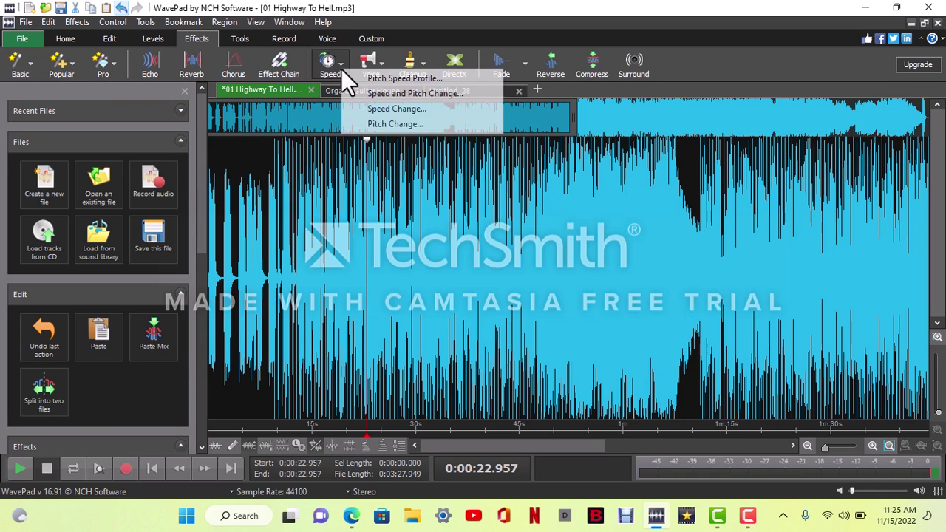
{"action": "left_click", "coordinate": [389, 113]}
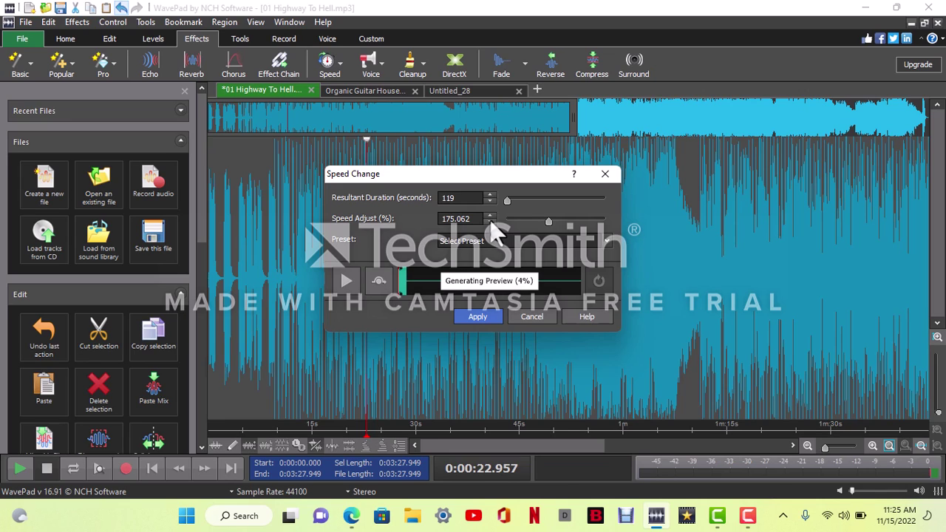
{"action": "left_click", "coordinate": [490, 220]}
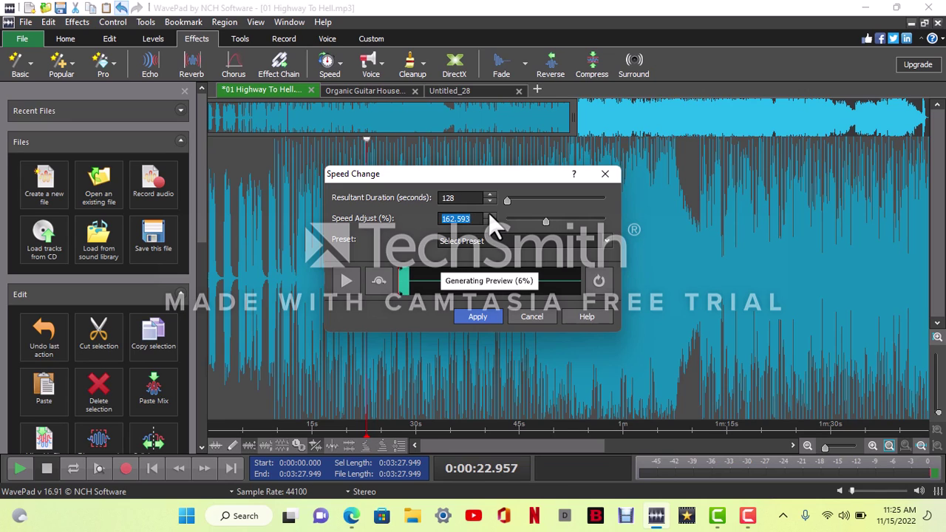
{"action": "left_click", "coordinate": [489, 214]}
{"action": "left_click", "coordinate": [489, 214]}
{"action": "left_click", "coordinate": [489, 214]}
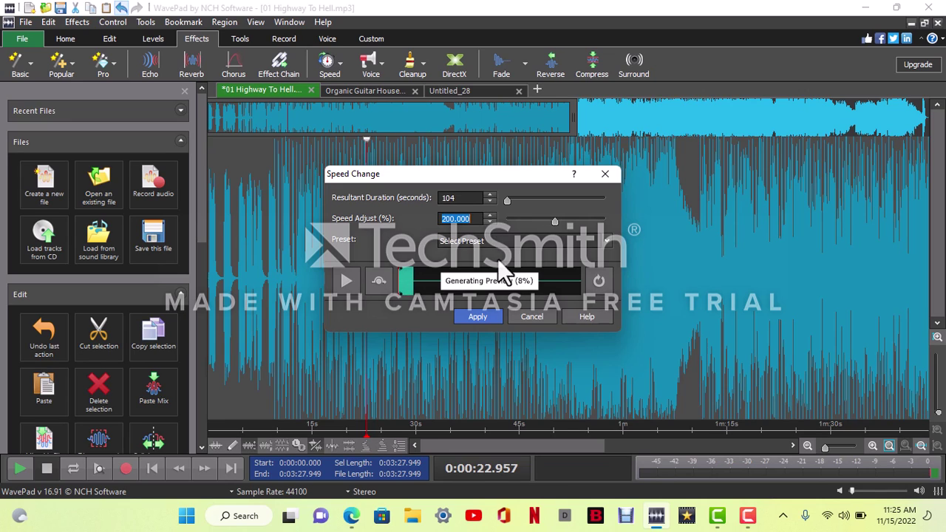
{"action": "left_click", "coordinate": [487, 316]}
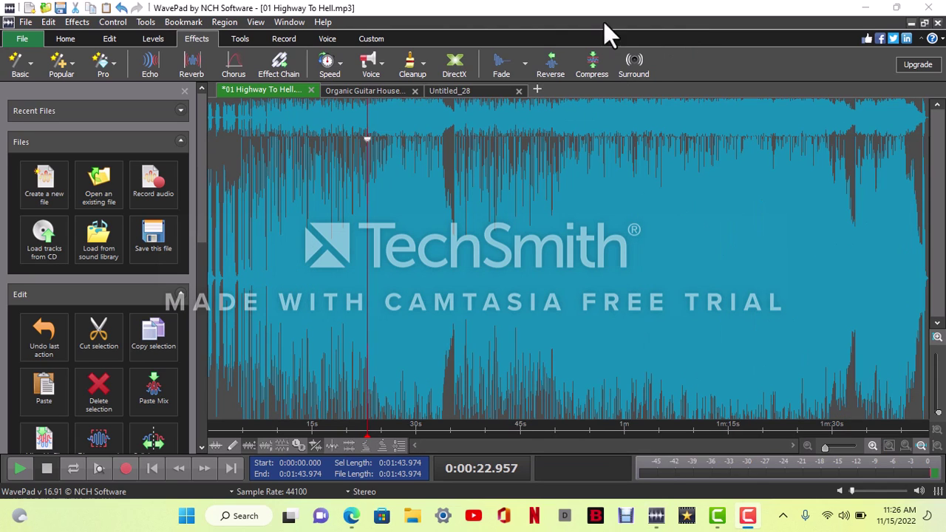
Raise the pitch of the whole Highway To Hell track to 160.296%
{"action": "left_click", "coordinate": [381, 65]}
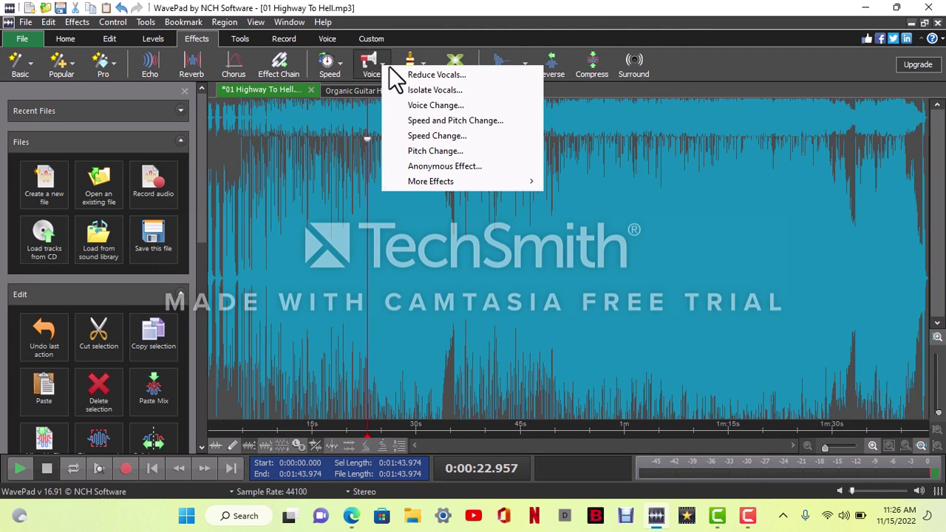
{"action": "left_click", "coordinate": [418, 151]}
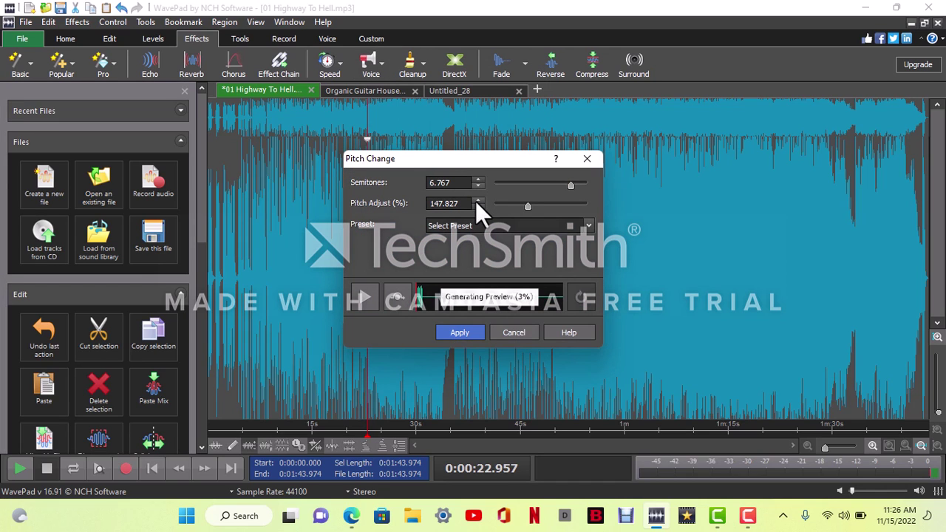
{"action": "left_click", "coordinate": [477, 200]}
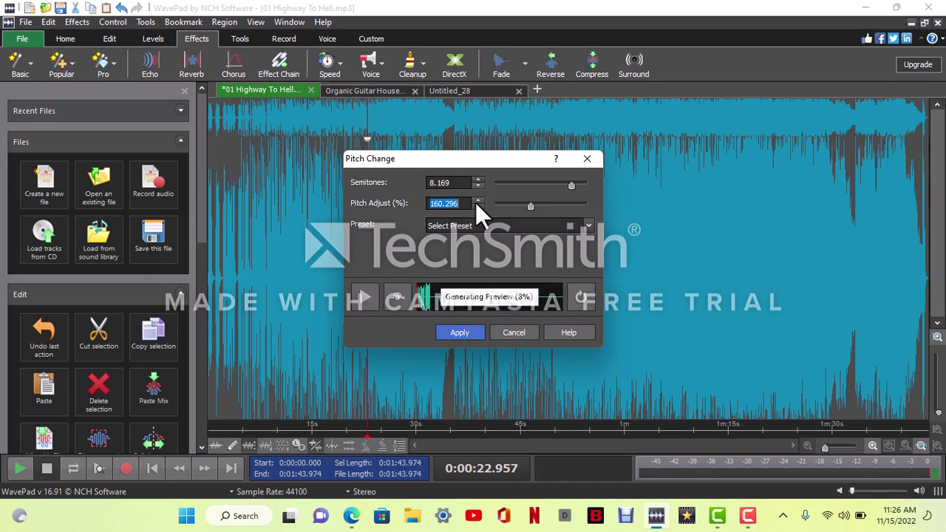
{"action": "left_click", "coordinate": [462, 332]}
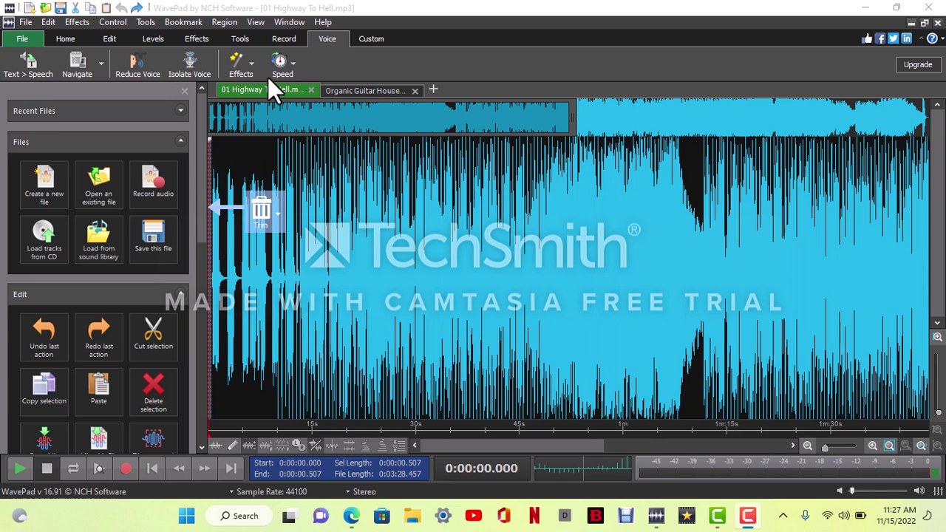
Reduce the vocals in the selected start of the Highway To Hell track using simple channel subtraction to remove center audio
{"action": "left_click", "coordinate": [132, 69]}
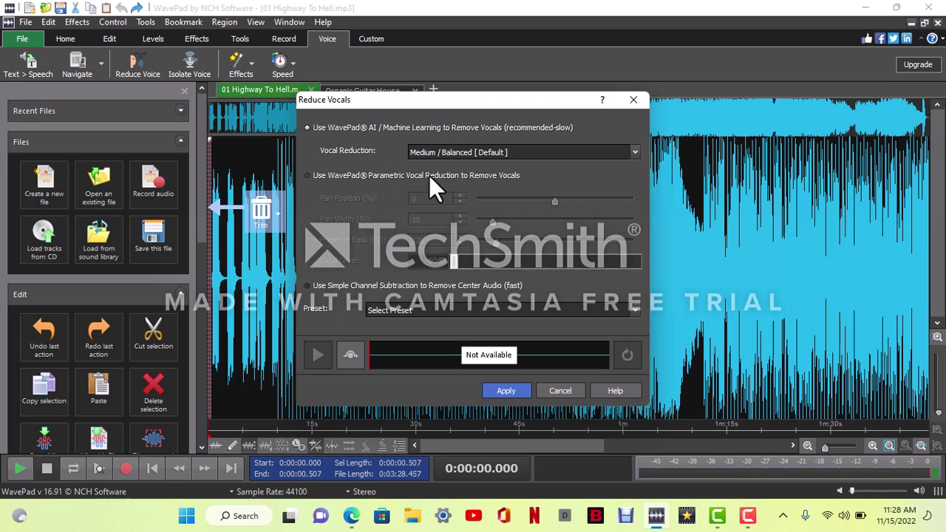
{"action": "left_click", "coordinate": [338, 288]}
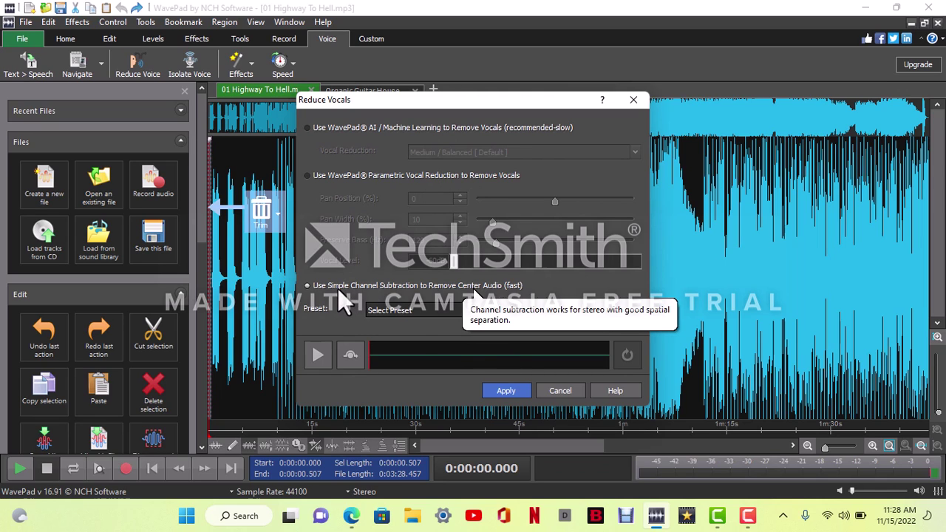
{"action": "left_click", "coordinate": [508, 389]}
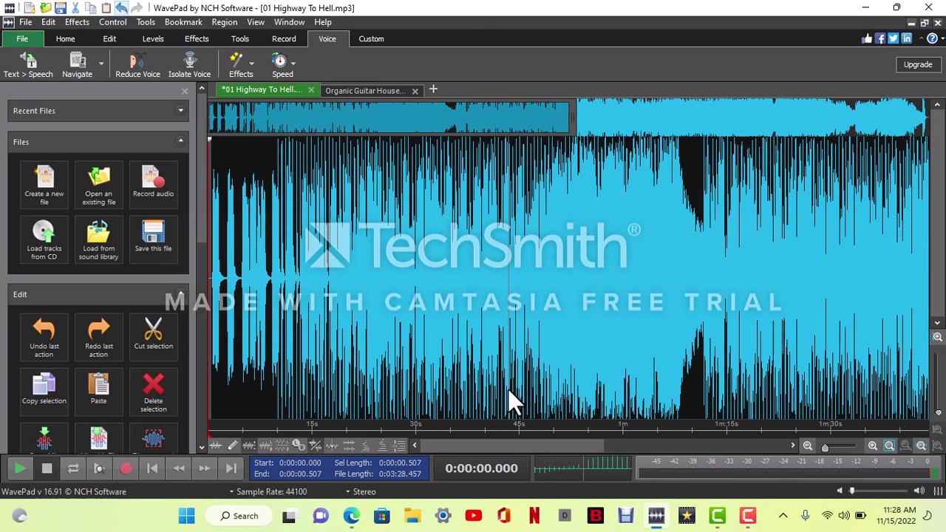
Isolate the vocals in the selected start of the Highway To Hell track with the Medium / Balanced reduction
{"action": "left_click", "coordinate": [185, 66]}
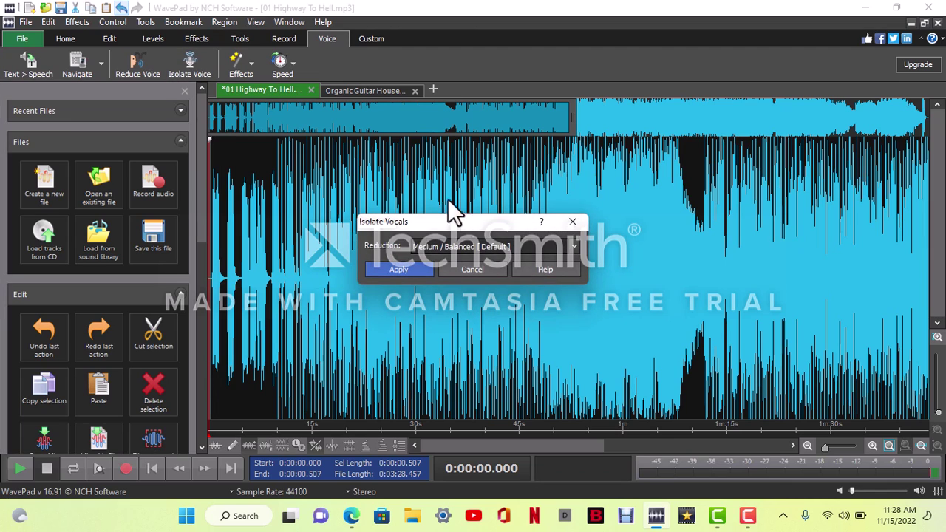
{"action": "left_click", "coordinate": [575, 244]}
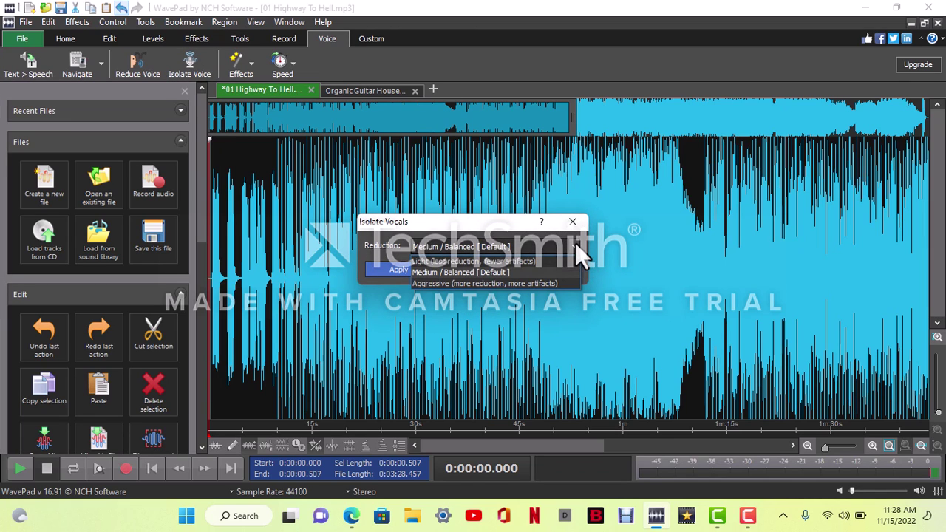
{"action": "left_click", "coordinate": [439, 270]}
{"action": "left_click", "coordinate": [399, 270]}
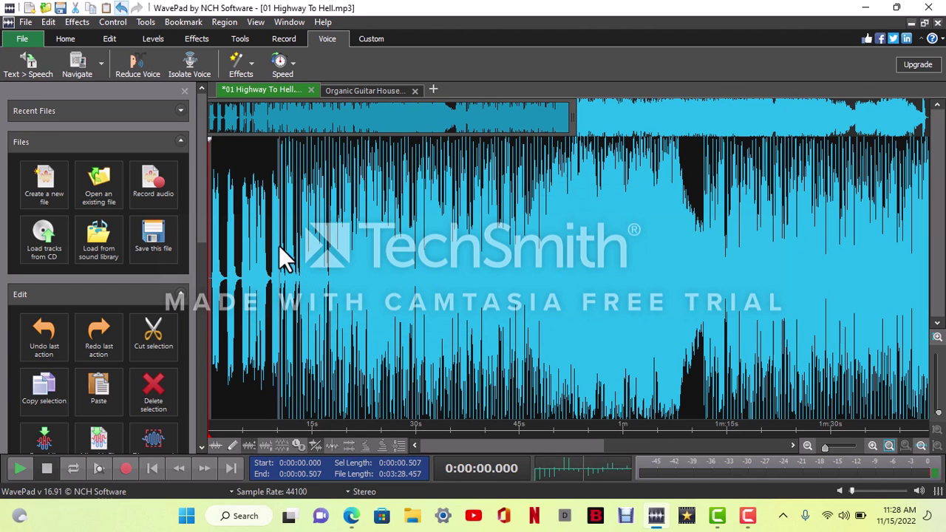
Save the edited Highway To Hell file as MP3 with a constant bitrate of 160 kbps
{"action": "right_click", "coordinate": [273, 85]}
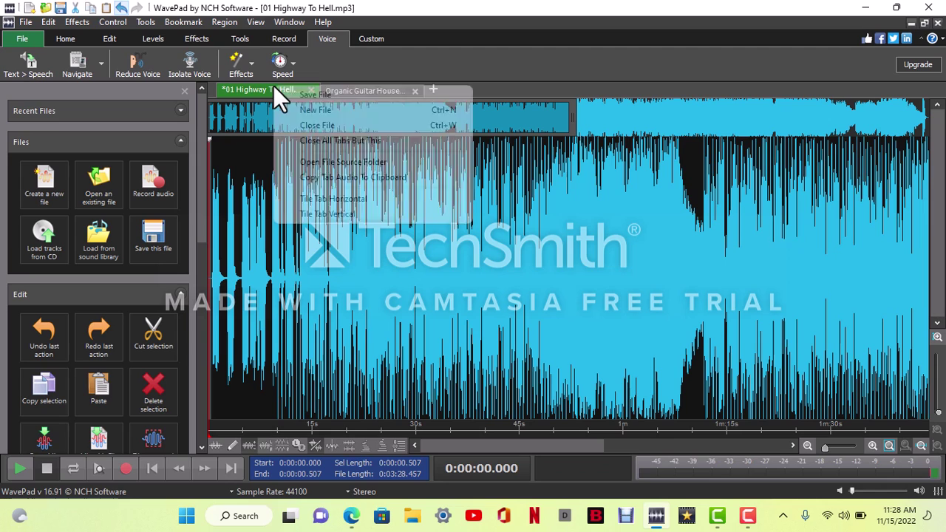
{"action": "left_click", "coordinate": [312, 95]}
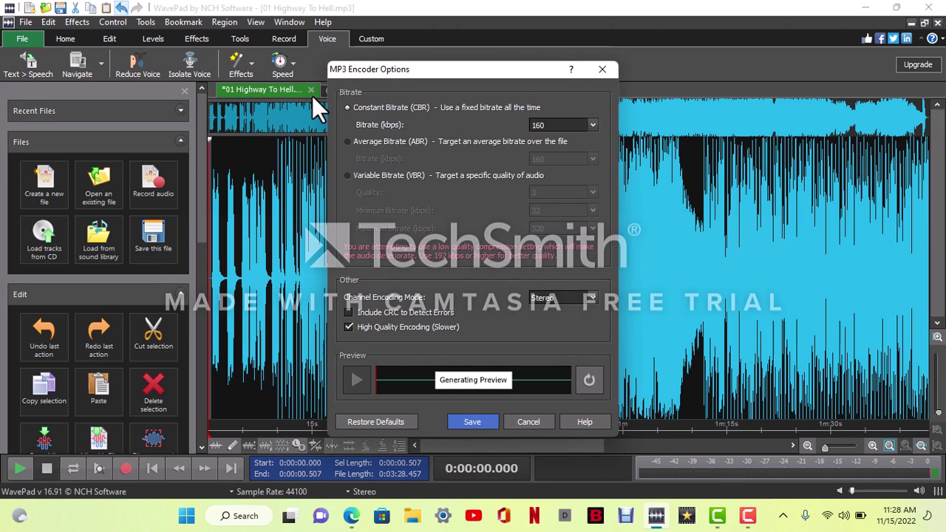
{"action": "left_click", "coordinate": [478, 422]}
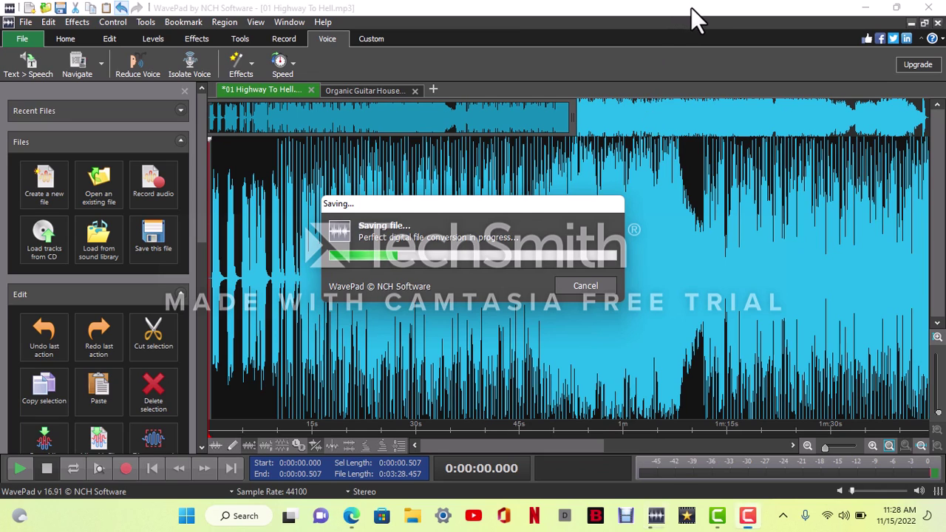
Save a copy of the track in Downloads as an MP3 named savedfile with a constant bitrate of 160 kbps
{"action": "left_click", "coordinate": [72, 43]}
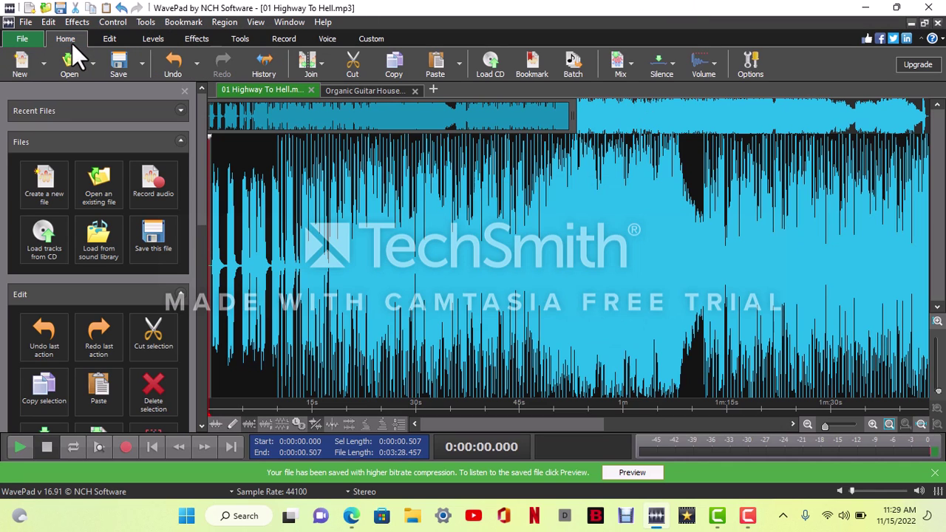
{"action": "left_click", "coordinate": [143, 60]}
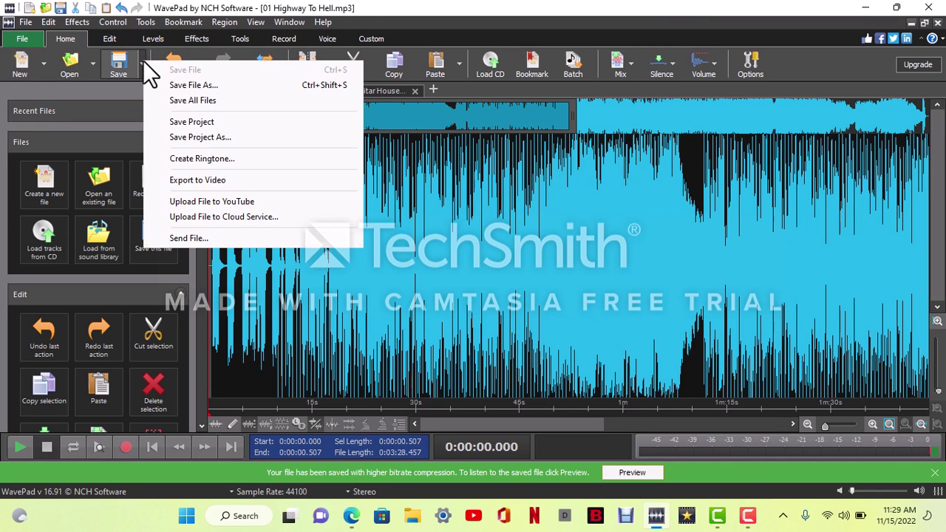
{"action": "left_click", "coordinate": [186, 85]}
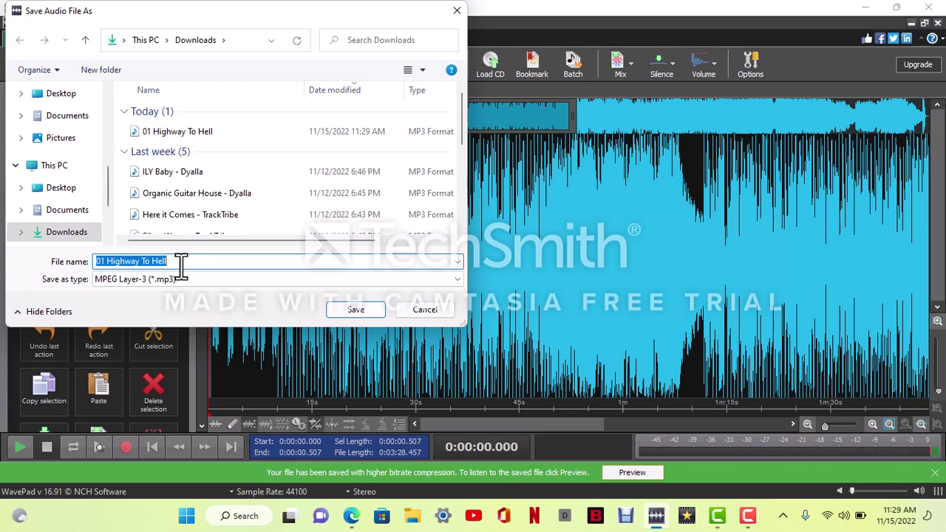
{"action": "key", "text": "BackSpace"}
{"action": "type", "text": "save"}
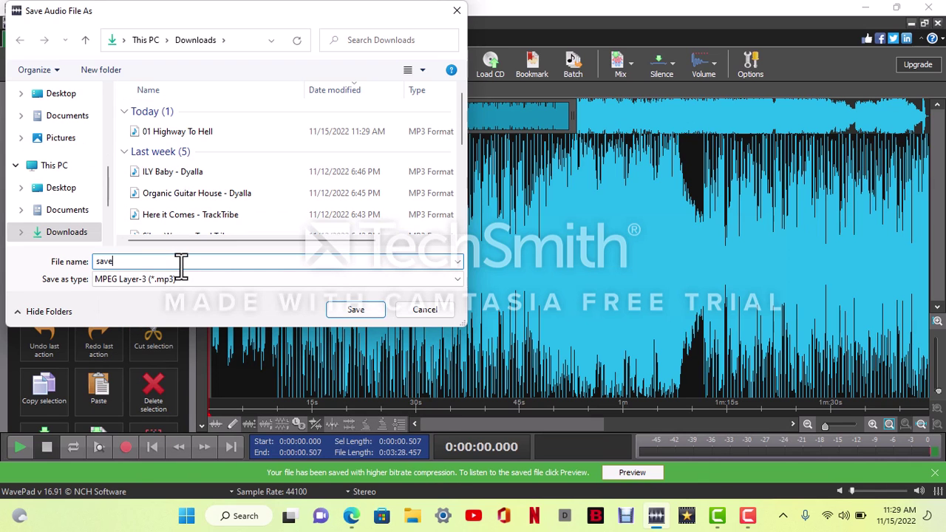
{"action": "type", "text": "dfile"}
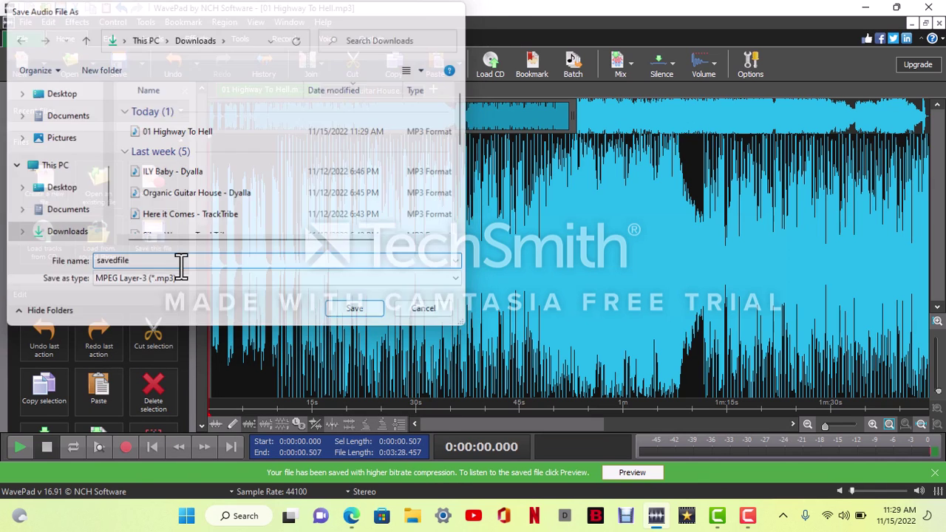
{"action": "key", "text": "Return"}
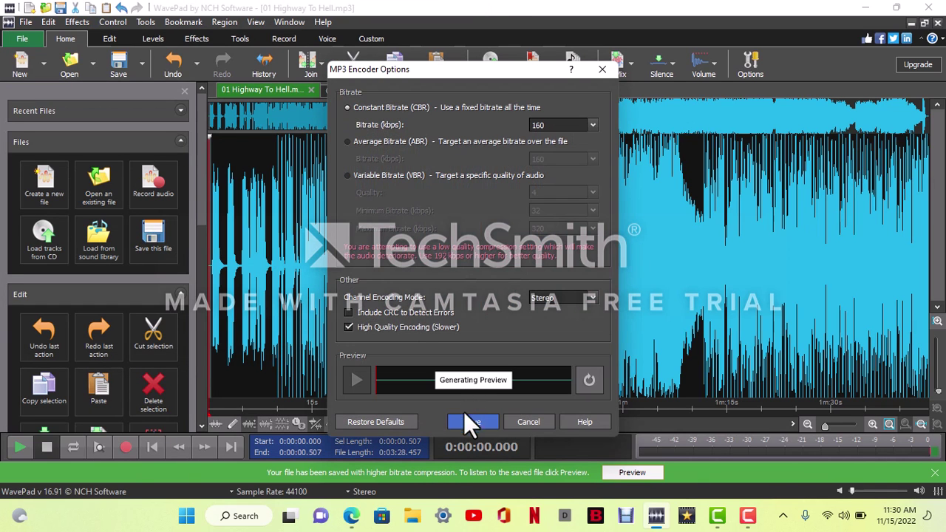
{"action": "left_click", "coordinate": [460, 426]}
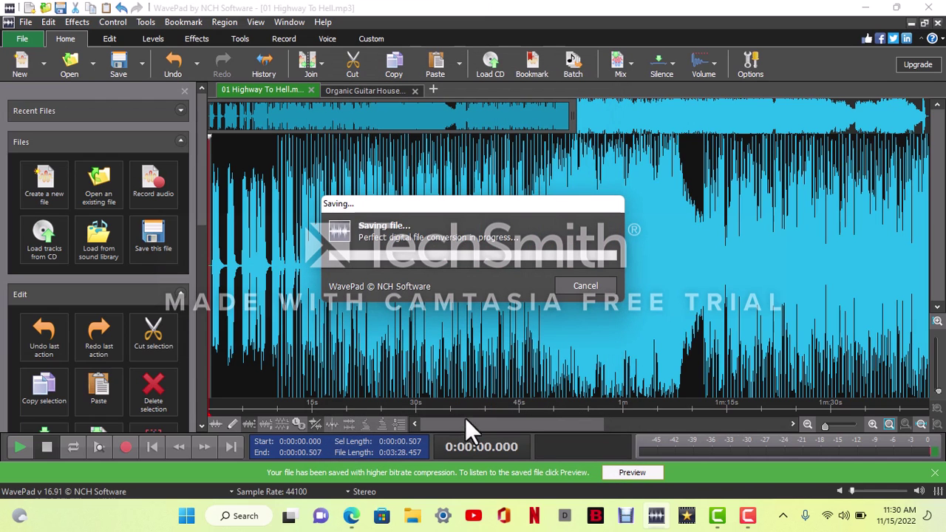